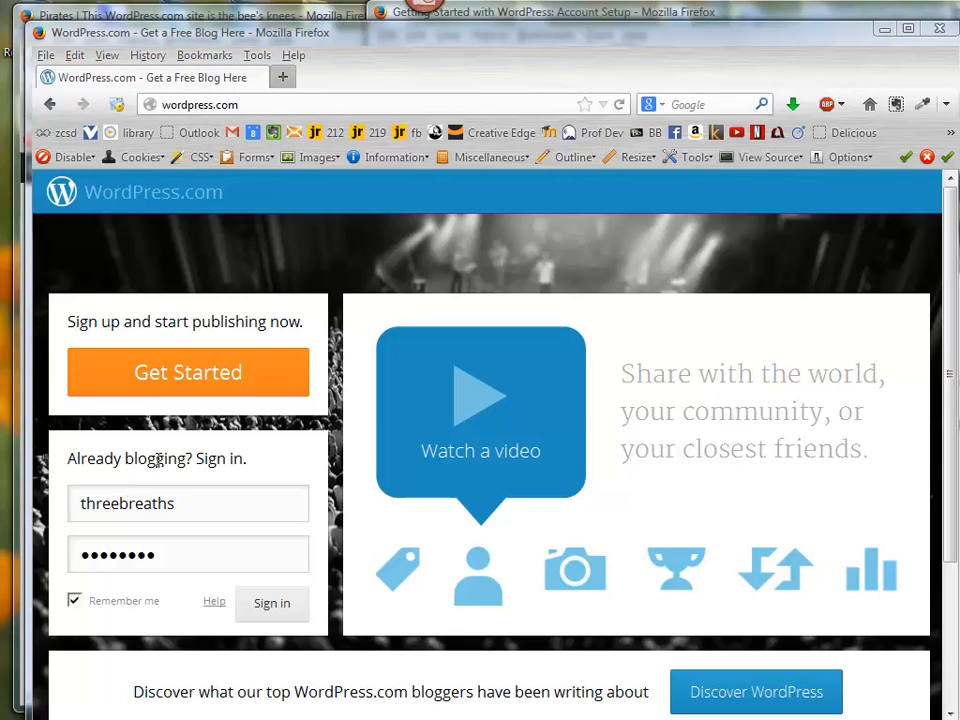
# Sign in to WordPress.com with the prefilled credentials and open the Pirates blog from the list of own blogs.
pyautogui.click(272, 612)
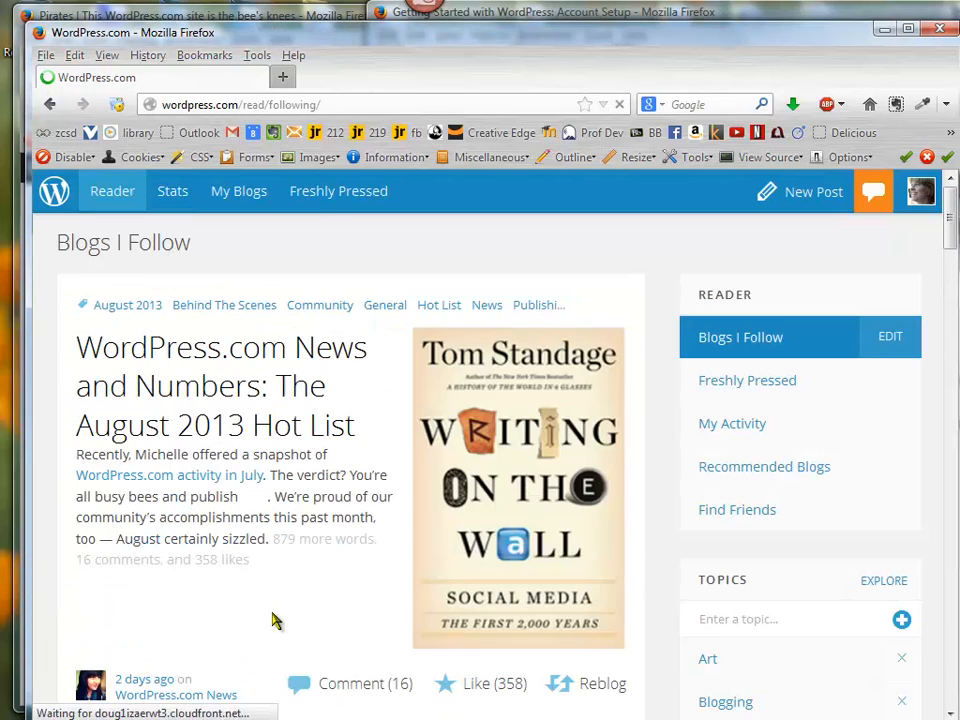
pyautogui.click(225, 205)
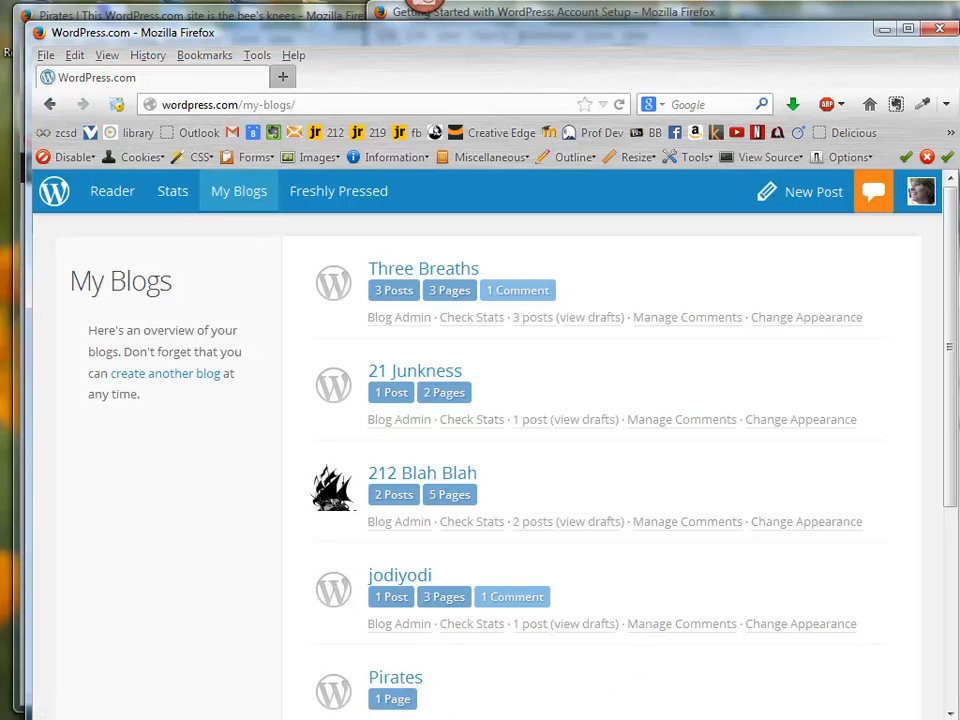
pyautogui.scroll(-5, 949, 712)
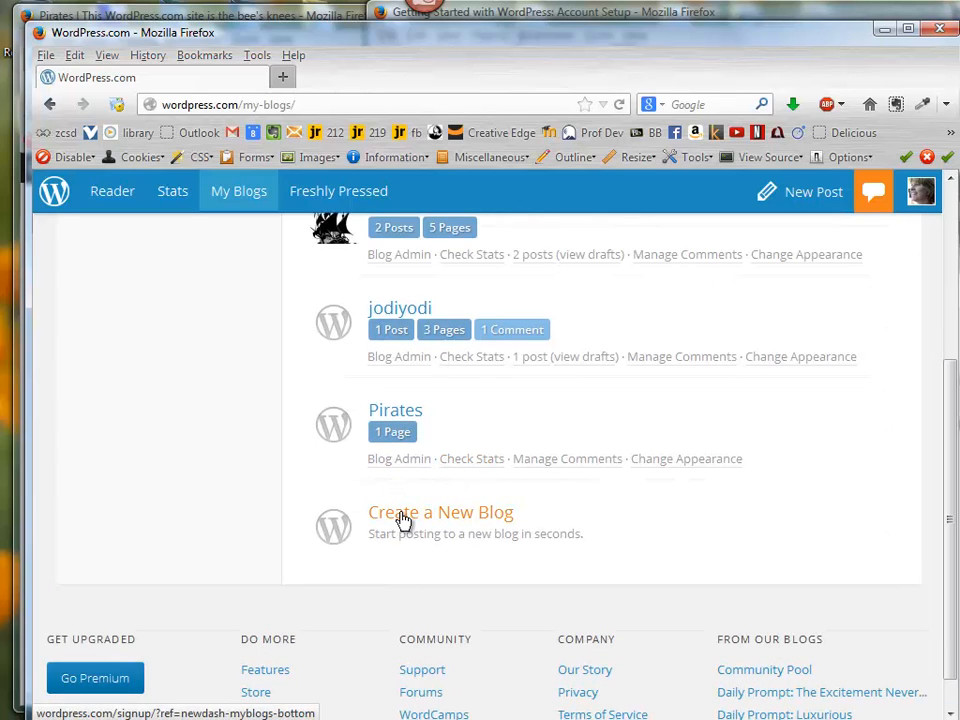
pyautogui.click(398, 414)
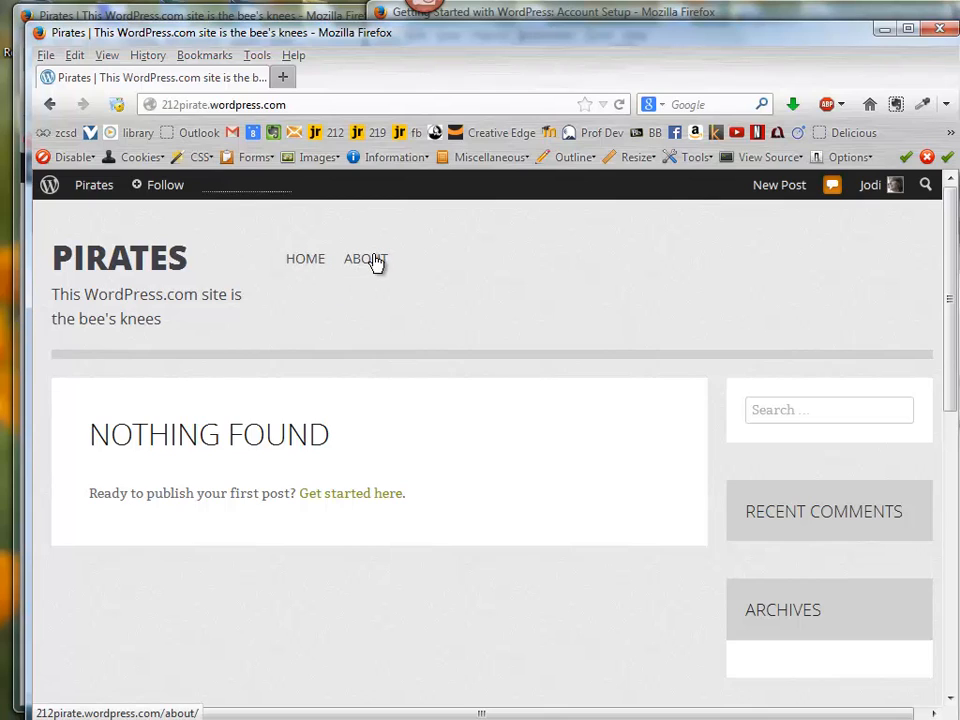
# Create a new post titled "my first post" with the body text "isn't this exciting??".
pyautogui.moveTo(105, 195)
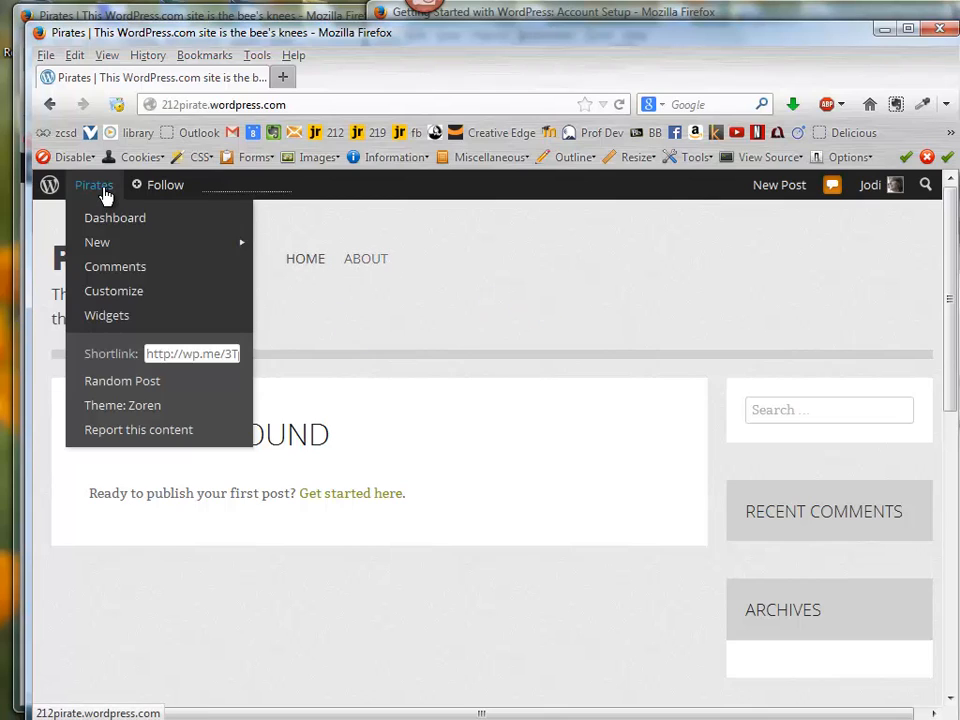
pyautogui.moveTo(103, 248)
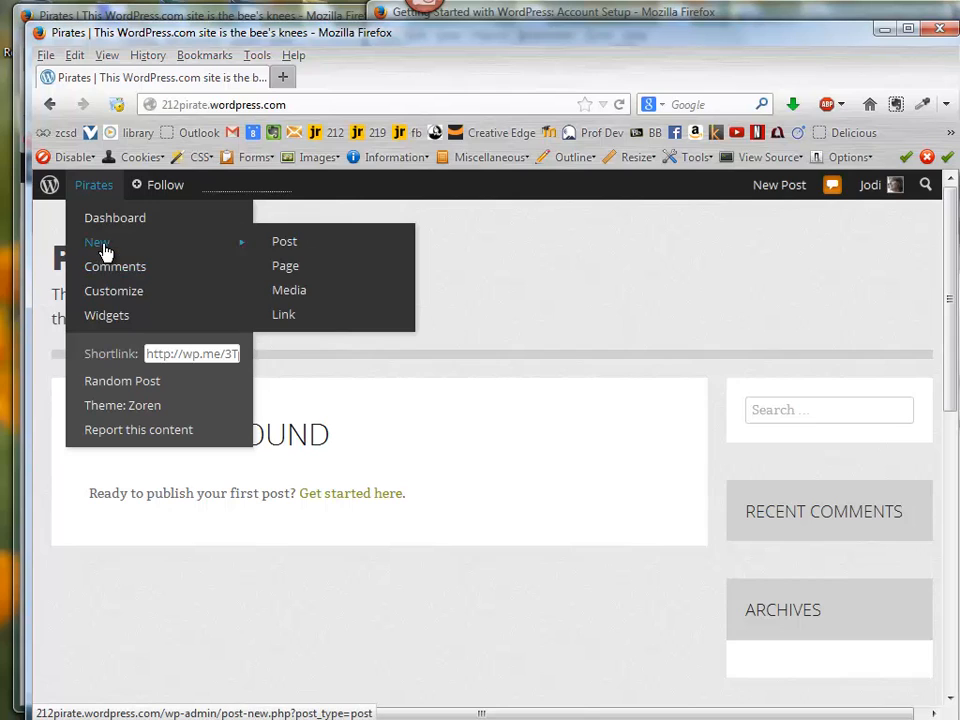
pyautogui.click(284, 246)
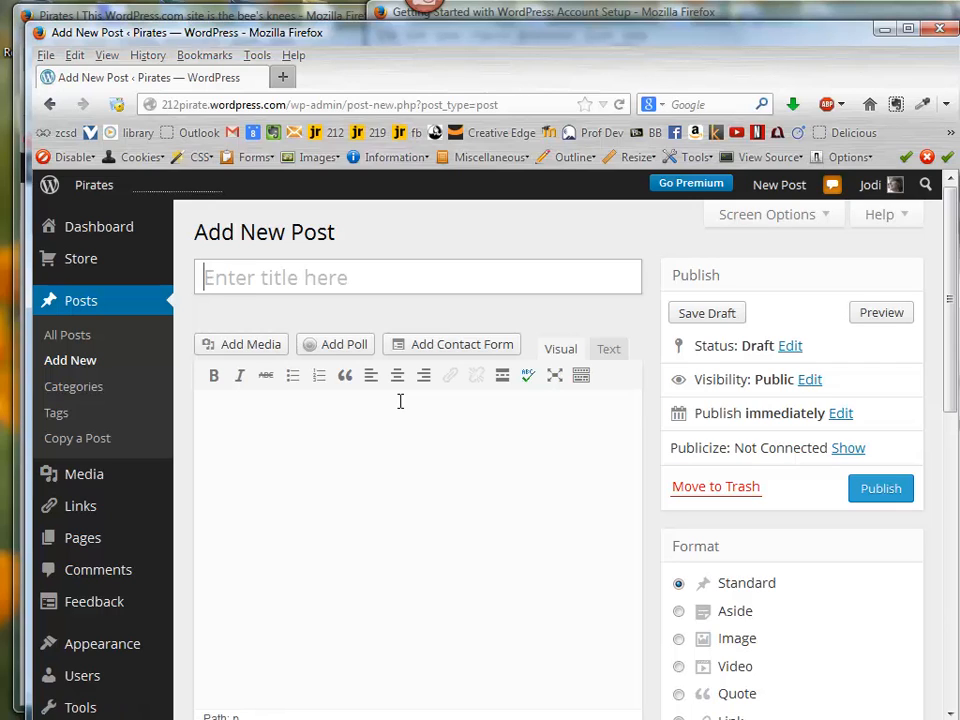
pyautogui.write('my first post')
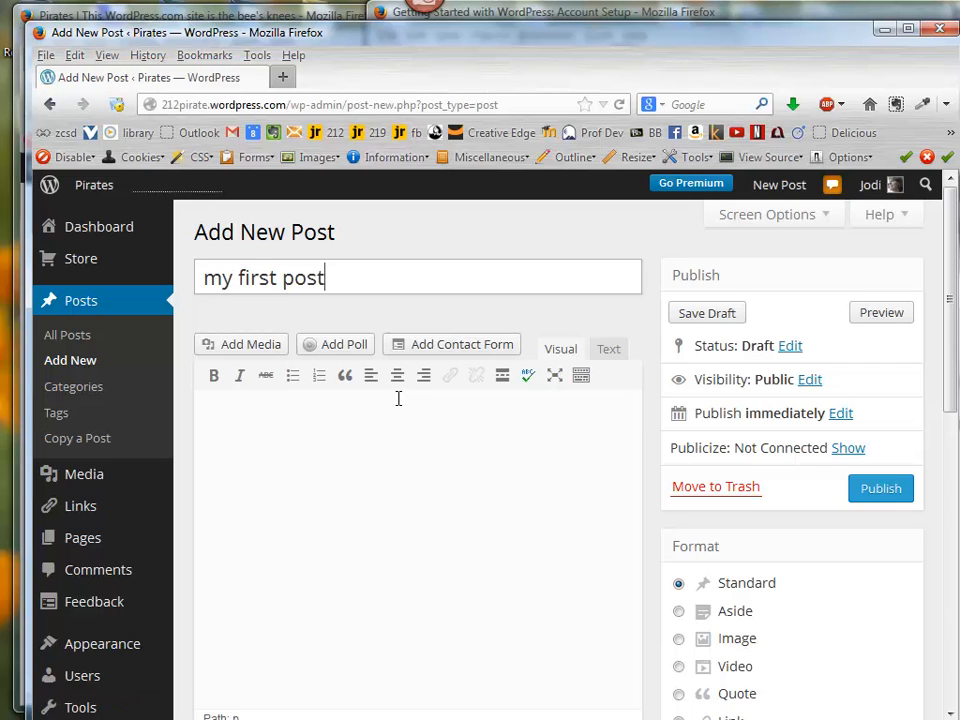
pyautogui.click(398, 398)
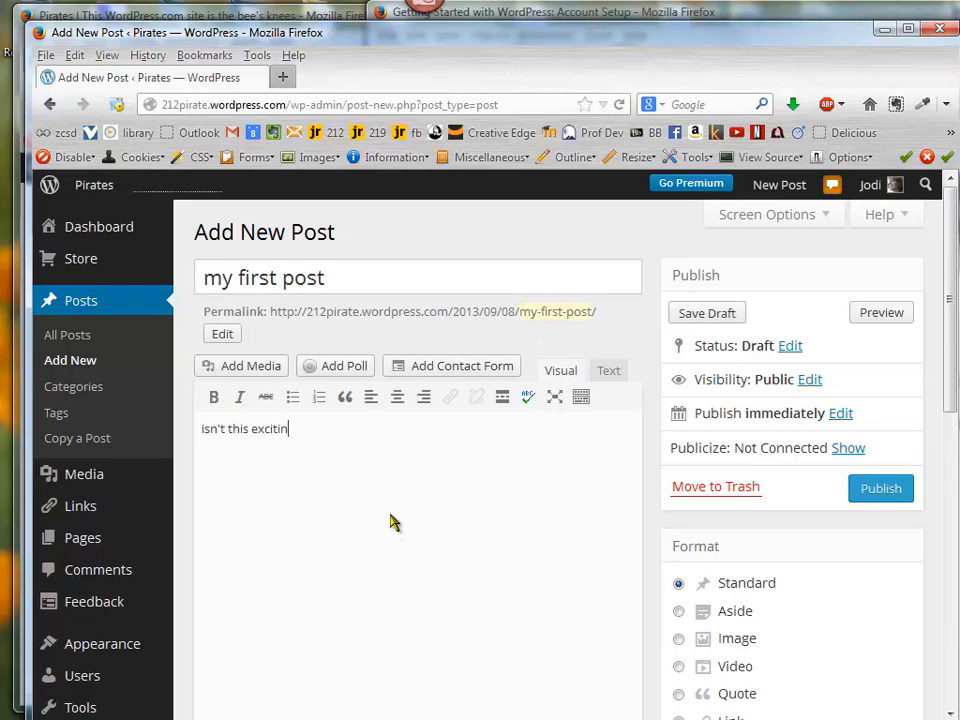
pyautogui.write("isn't this exciting??")
# Publish the "my first post" post with its default settings.
pyautogui.scroll(-5, 383, 490)
pyautogui.scroll(4, 396, 482)
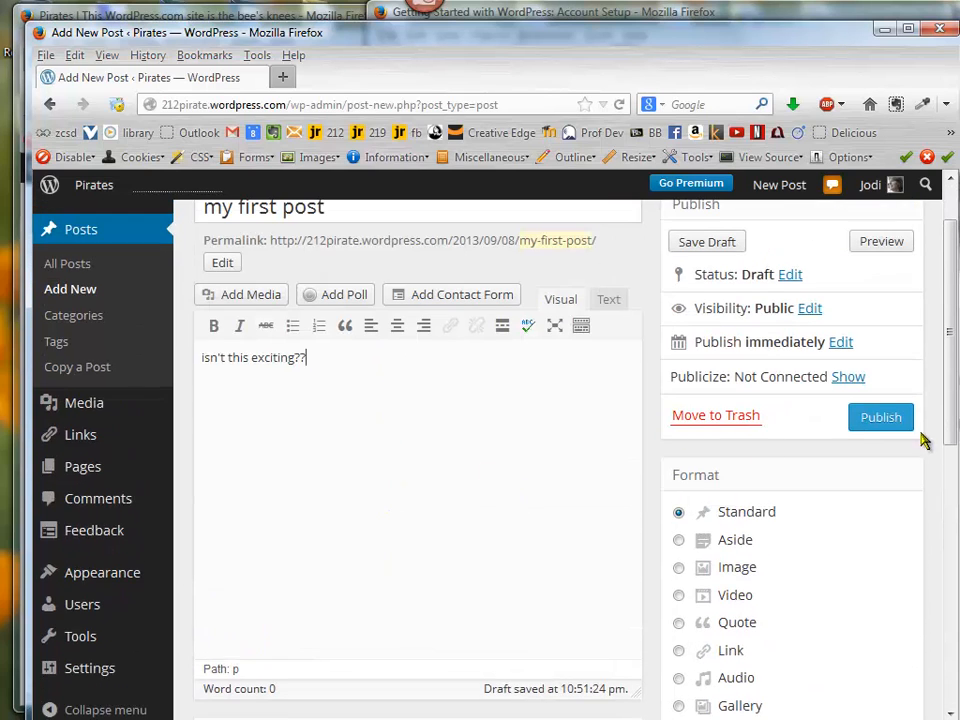
pyautogui.click(881, 419)
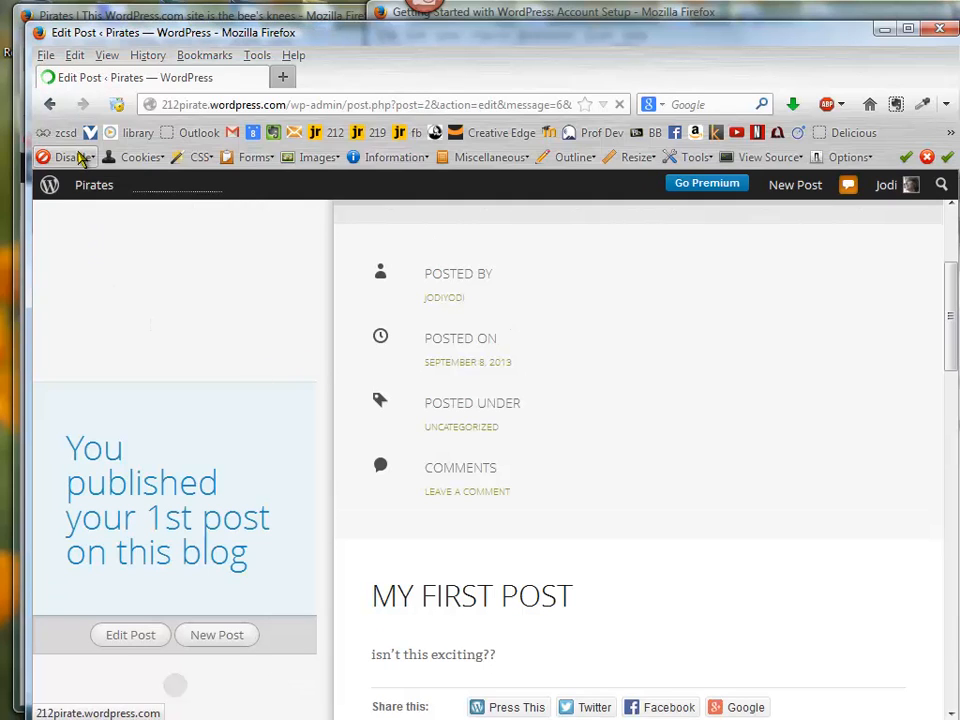
# View the Pirates blog's front page with the published post, and its About page.
pyautogui.moveTo(98, 188)
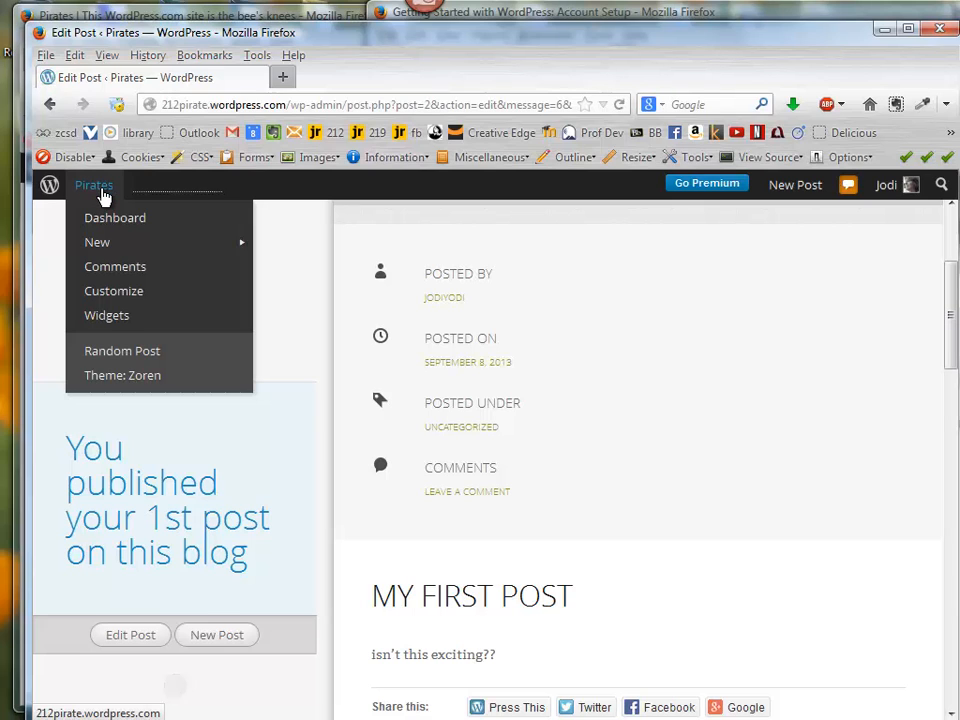
pyautogui.click(101, 192)
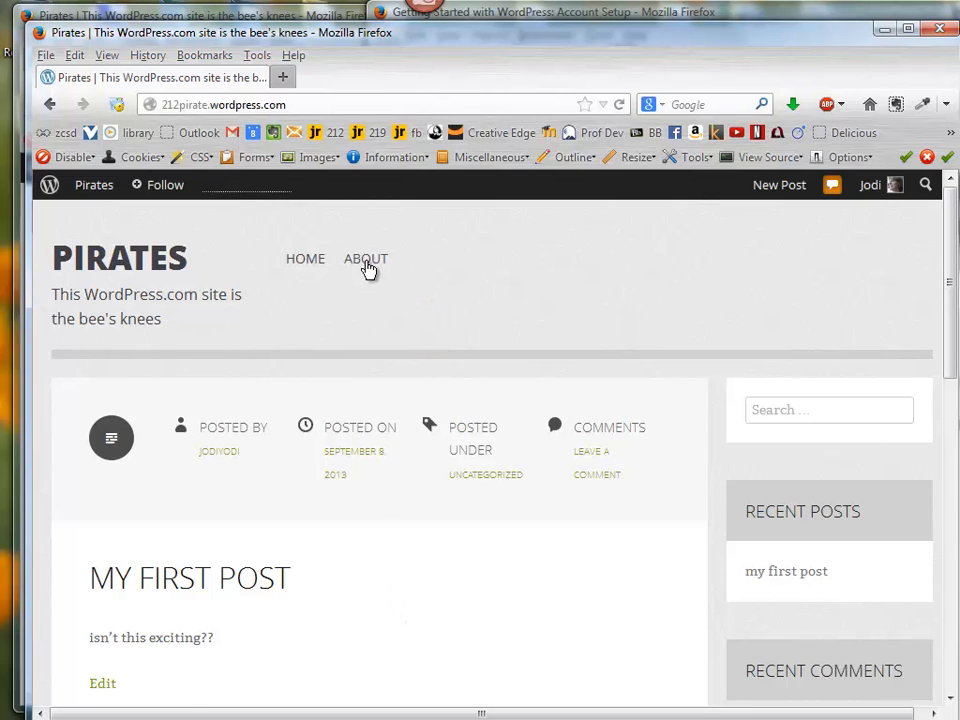
pyautogui.click(366, 262)
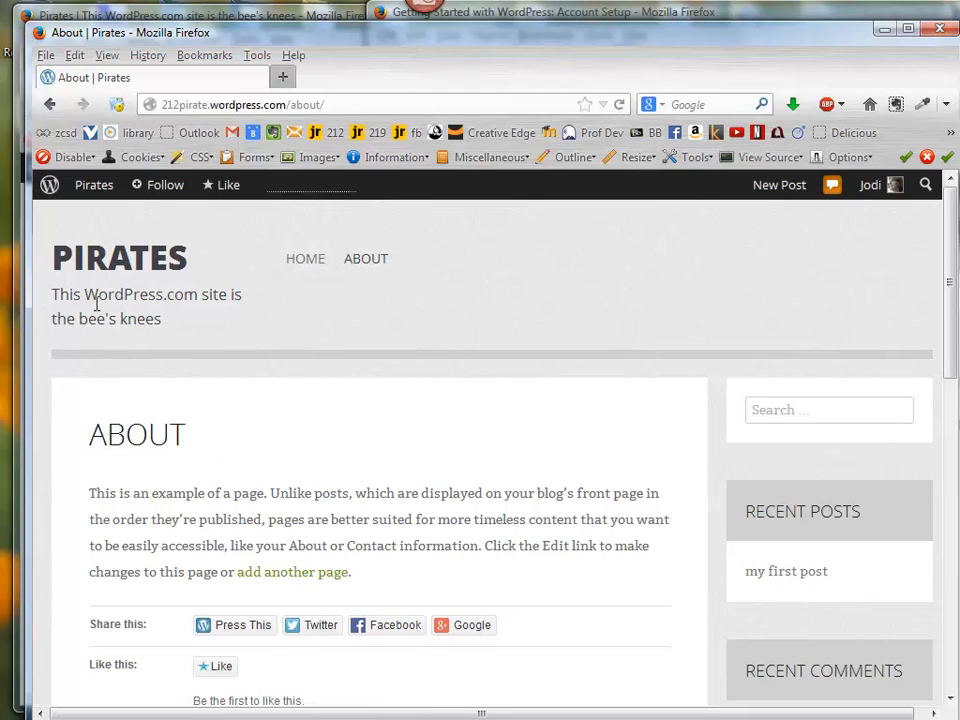
# Go to the Pirates blog's dashboard and start a new page titled "Homepage".
pyautogui.moveTo(84, 190)
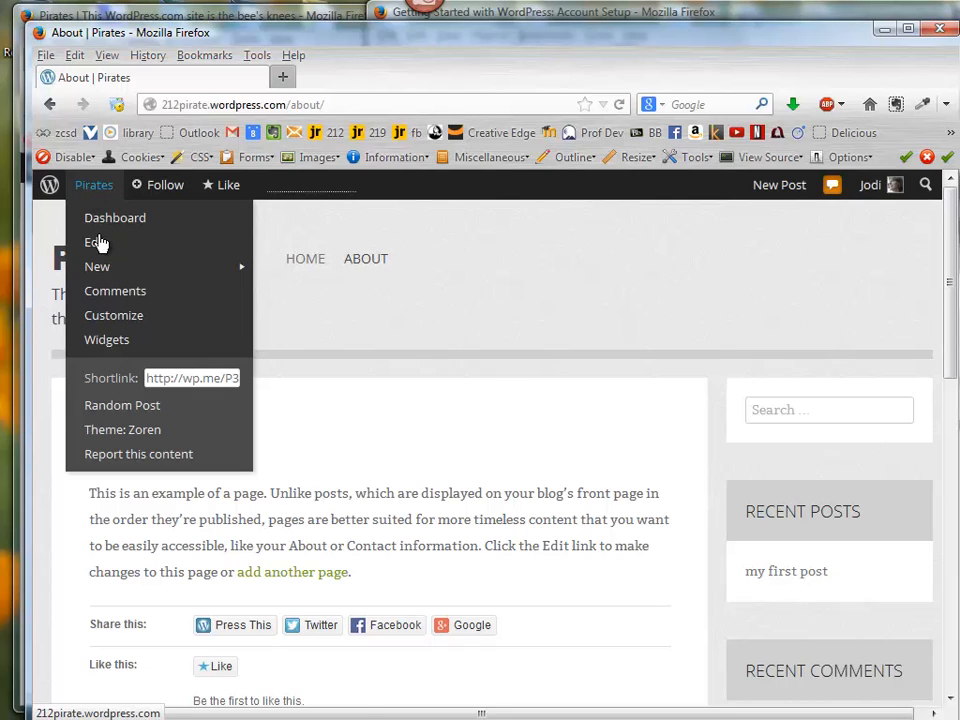
pyautogui.moveTo(97, 266)
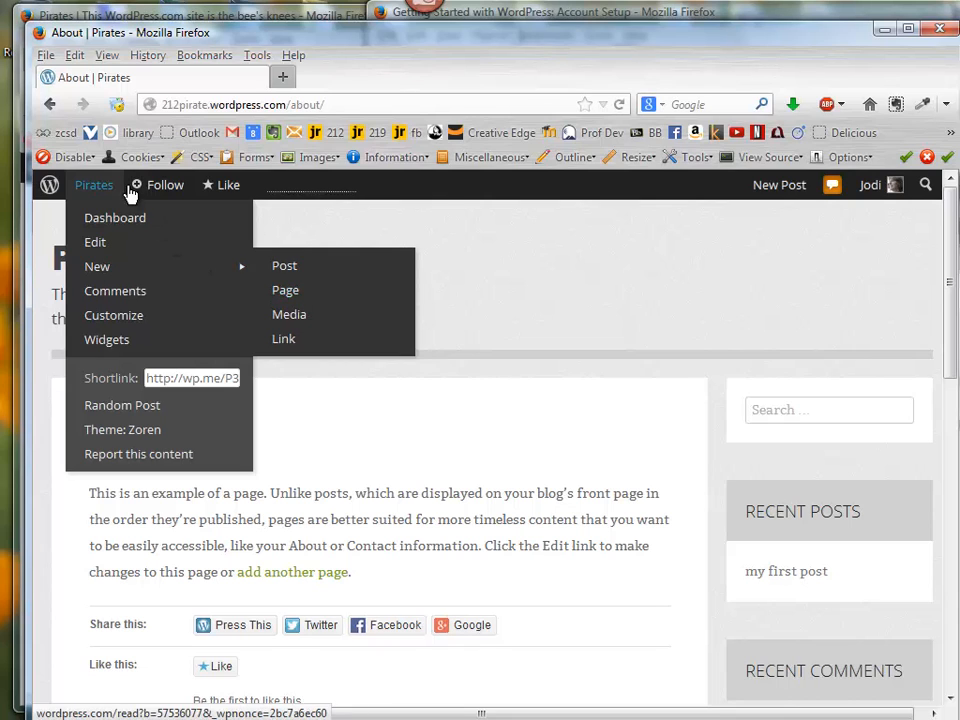
pyautogui.click(108, 222)
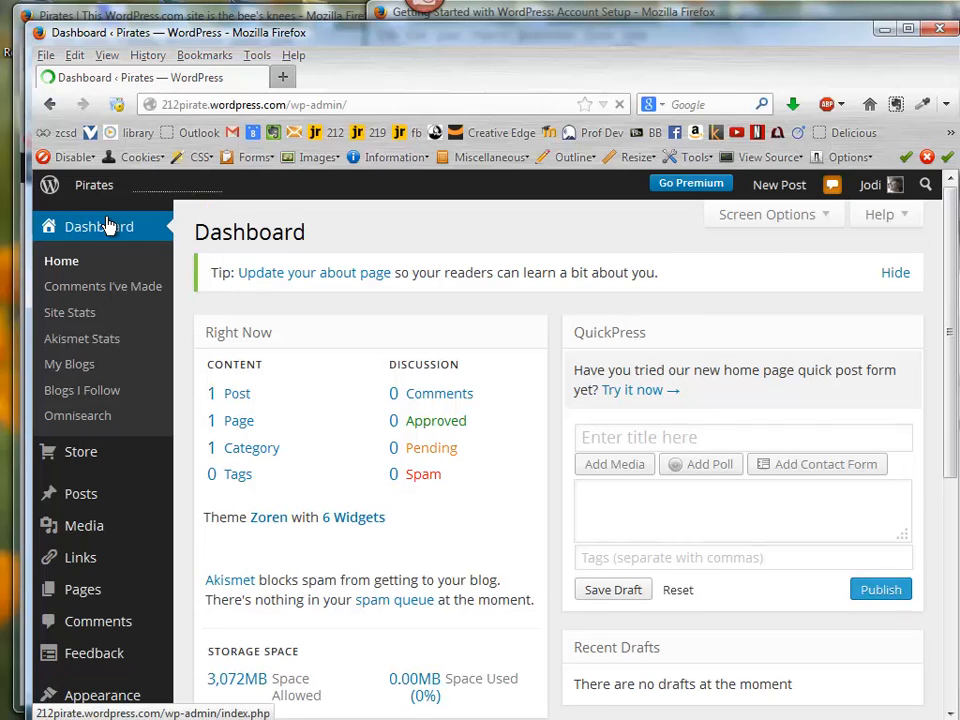
pyautogui.moveTo(85, 594)
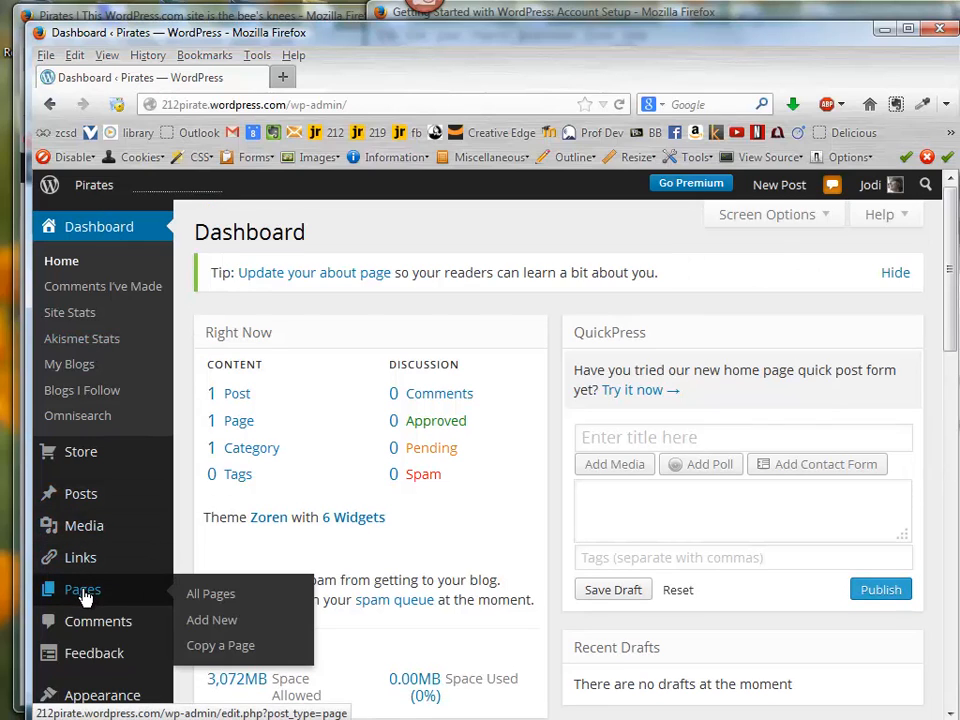
pyautogui.click(205, 622)
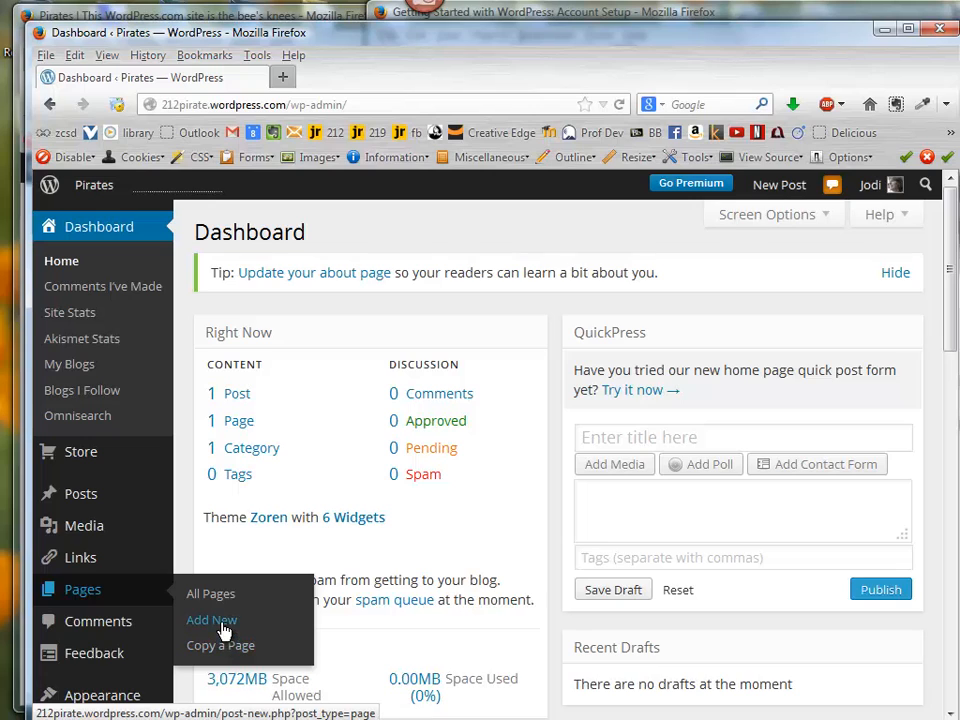
pyautogui.click(220, 624)
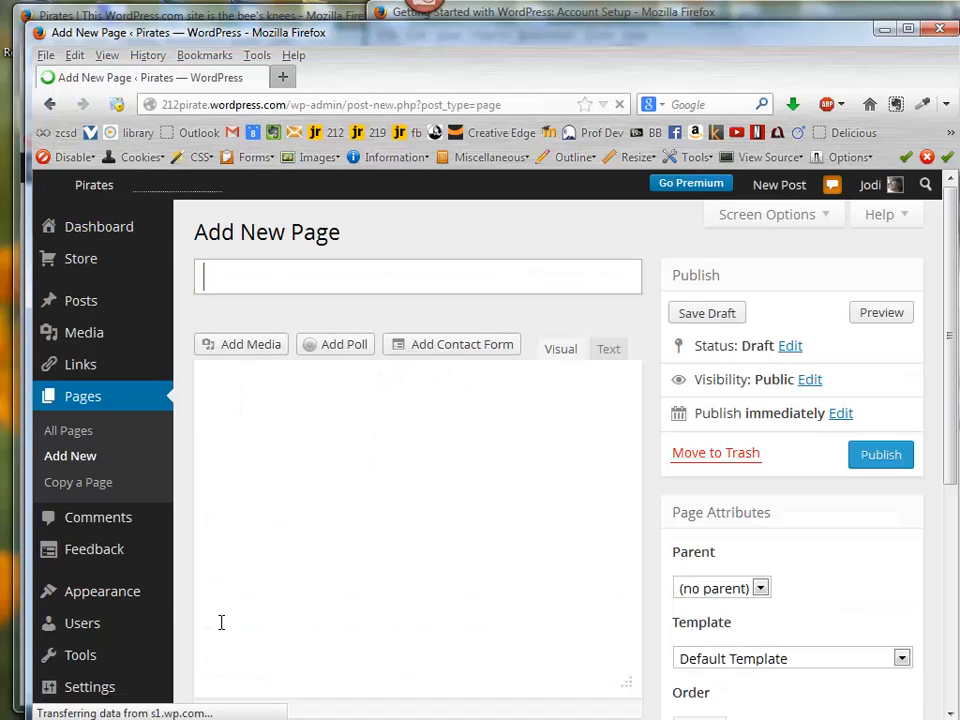
pyautogui.click(357, 285)
pyautogui.write('Home')
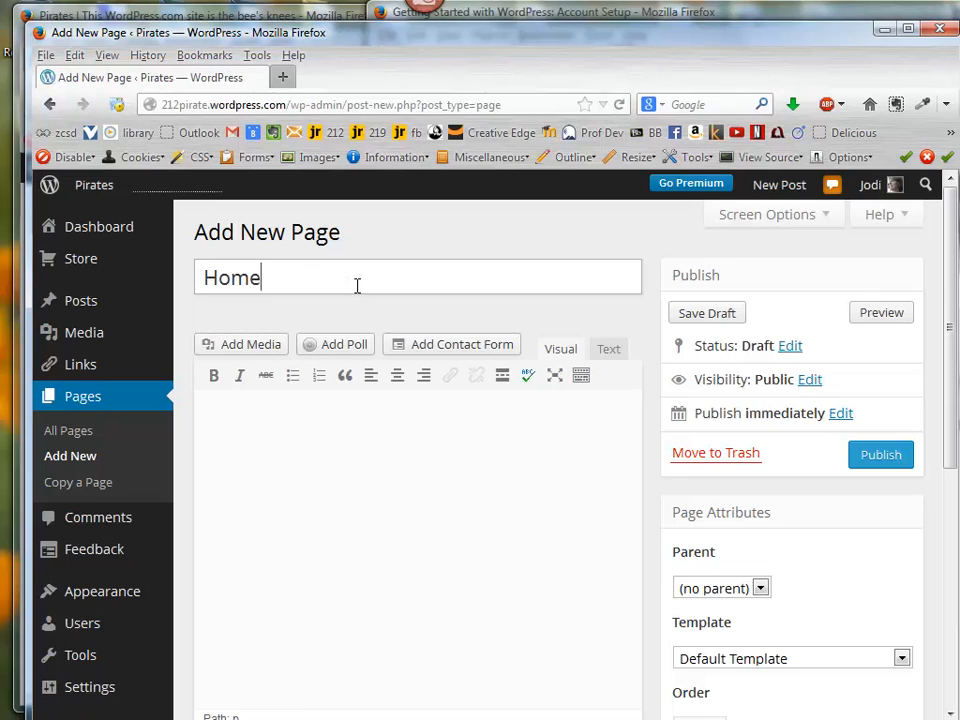
pyautogui.write('page')
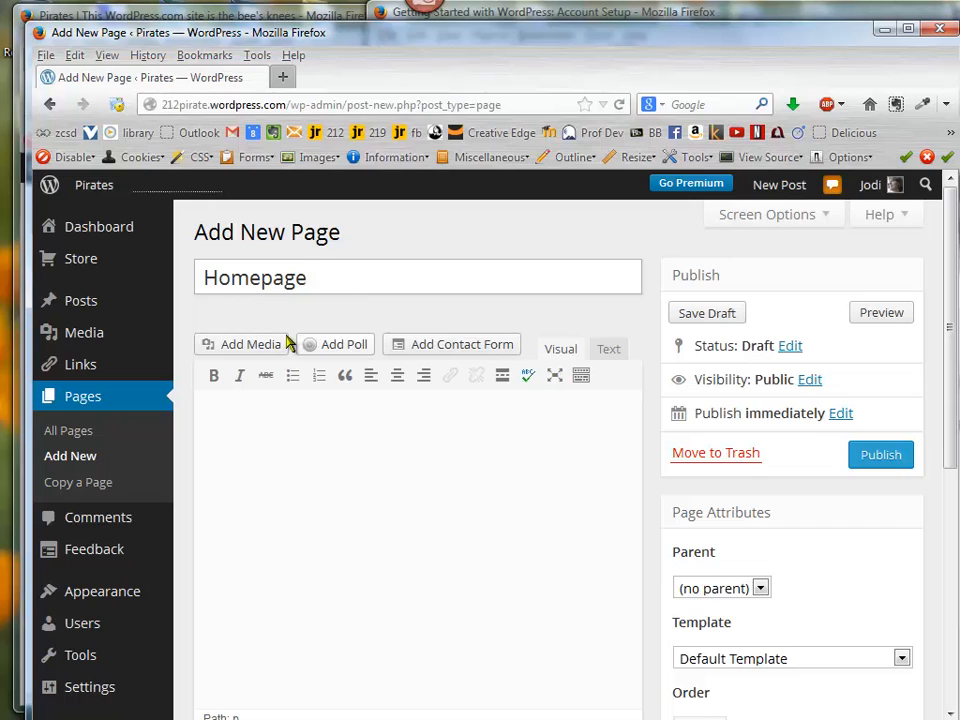
# Enter "this is my home page" as the Homepage's body text and publish the page.
pyautogui.click(296, 407)
pyautogui.write('t')
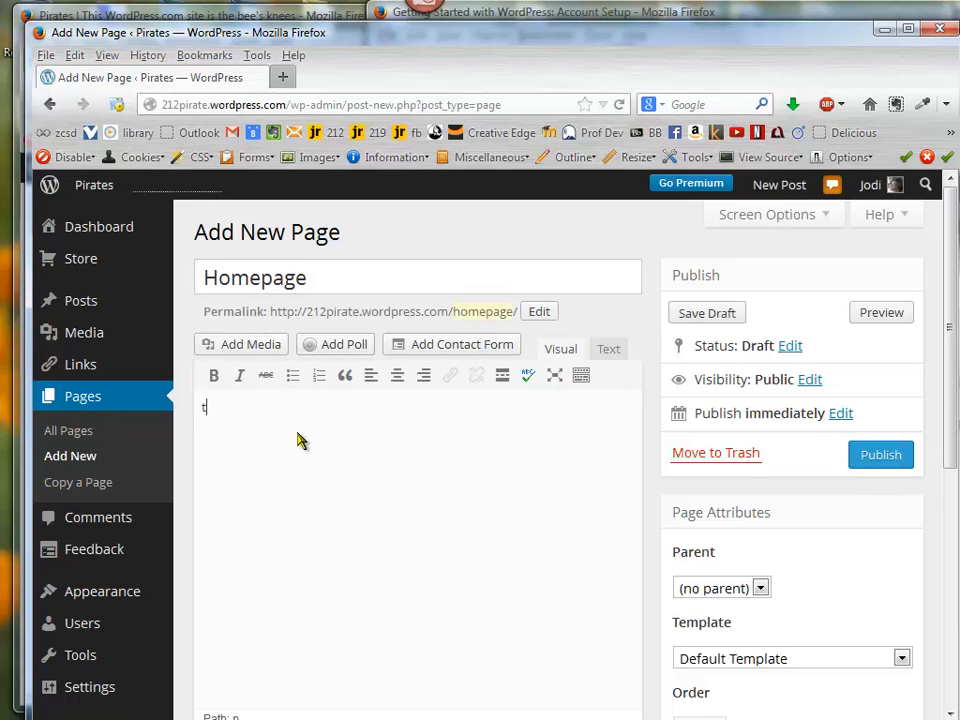
pyautogui.write('his is my home page')
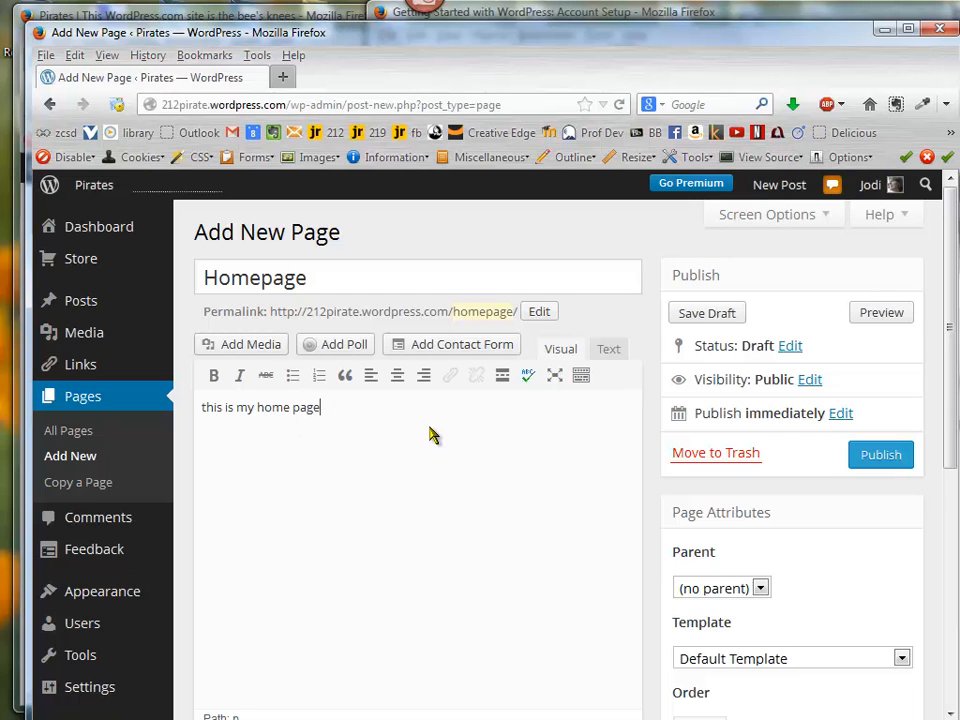
pyautogui.scroll(-3, 424, 430)
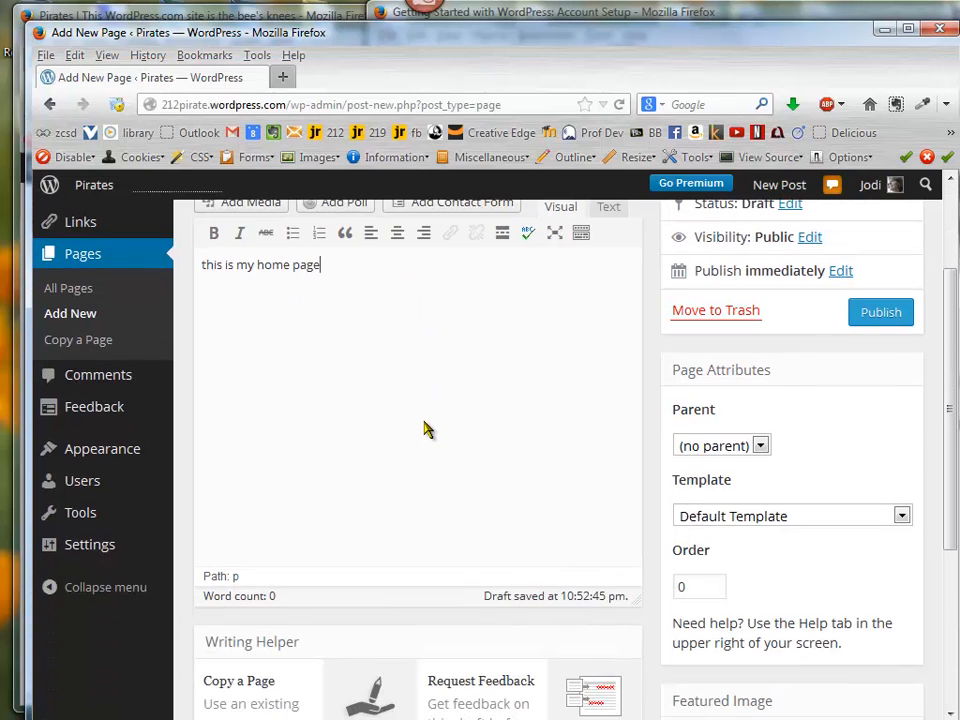
pyautogui.scroll(-5, 425, 430)
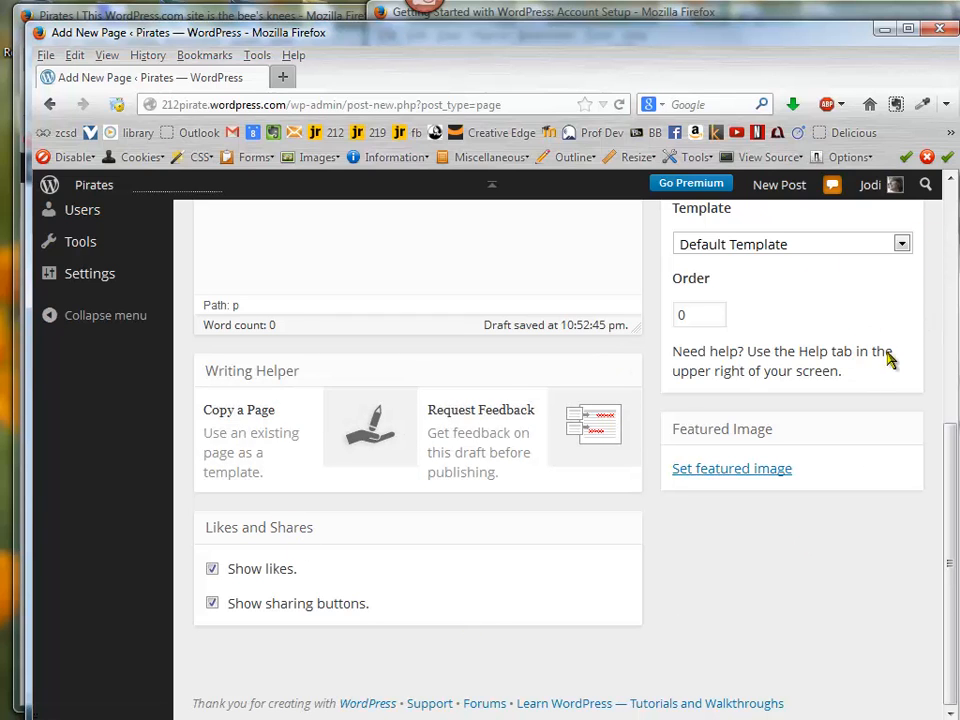
pyautogui.scroll(8, 418, 607)
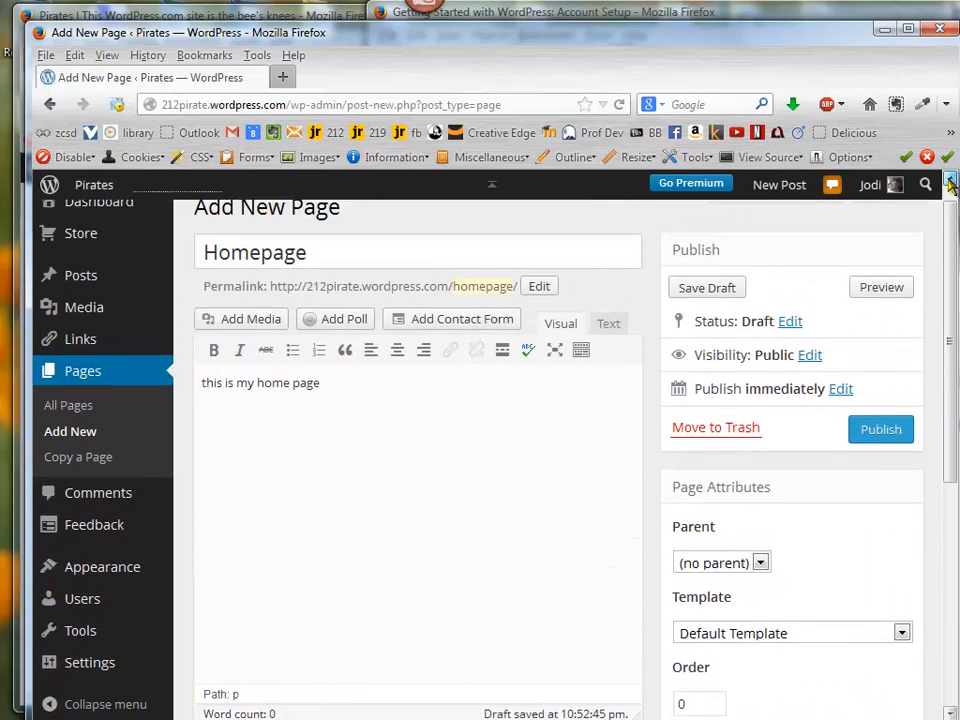
pyautogui.click(895, 455)
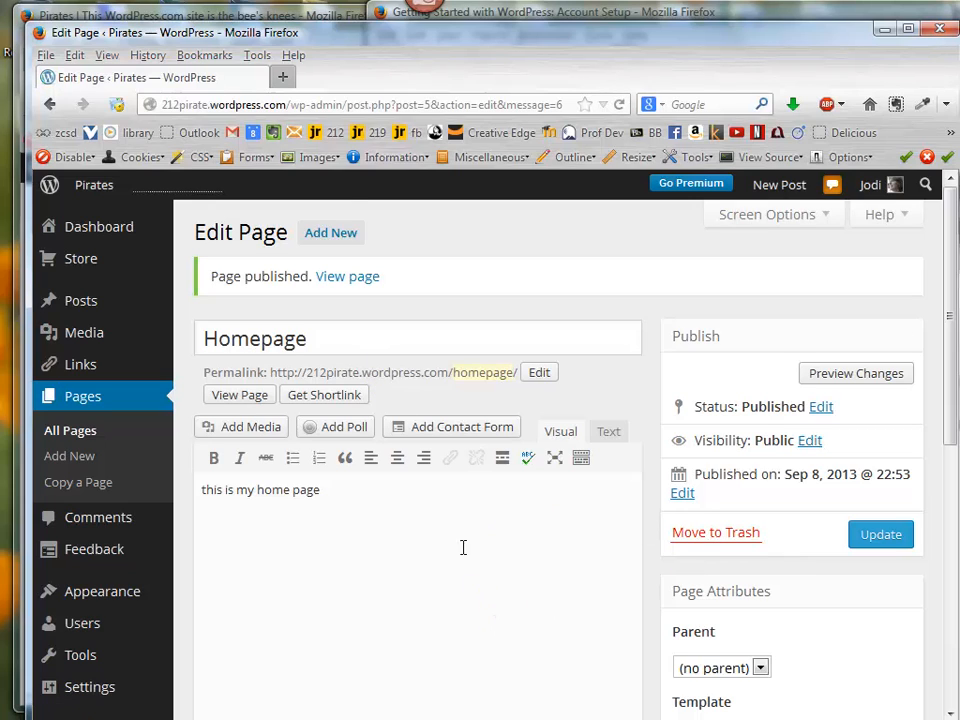
# Add another page titled "Blogs", leave its body empty, and publish it.
pyautogui.click(340, 233)
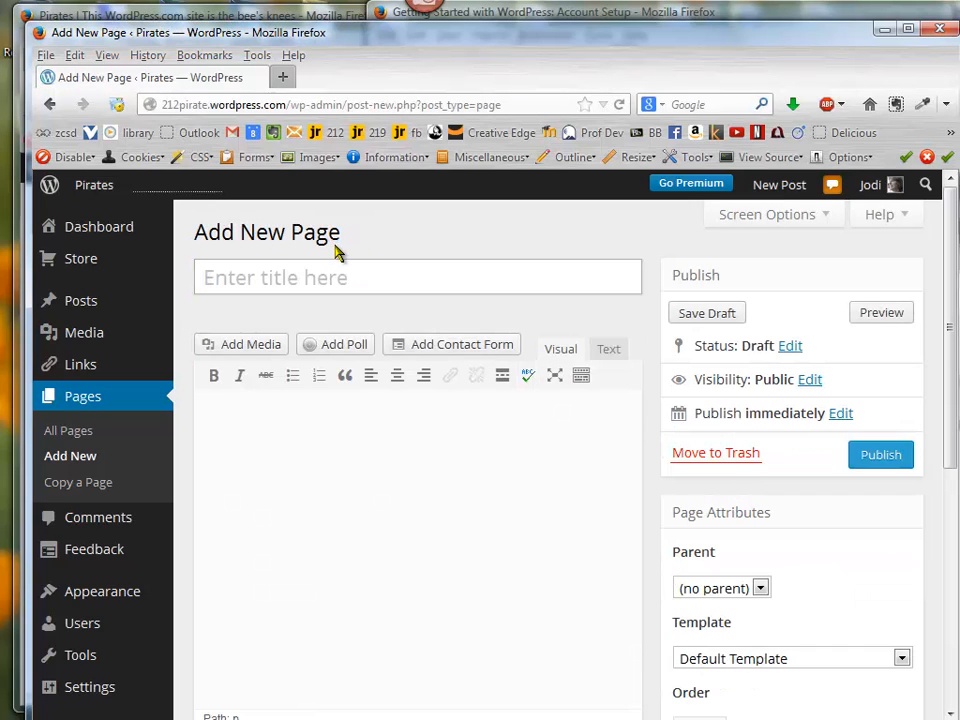
pyautogui.write('Blogs')
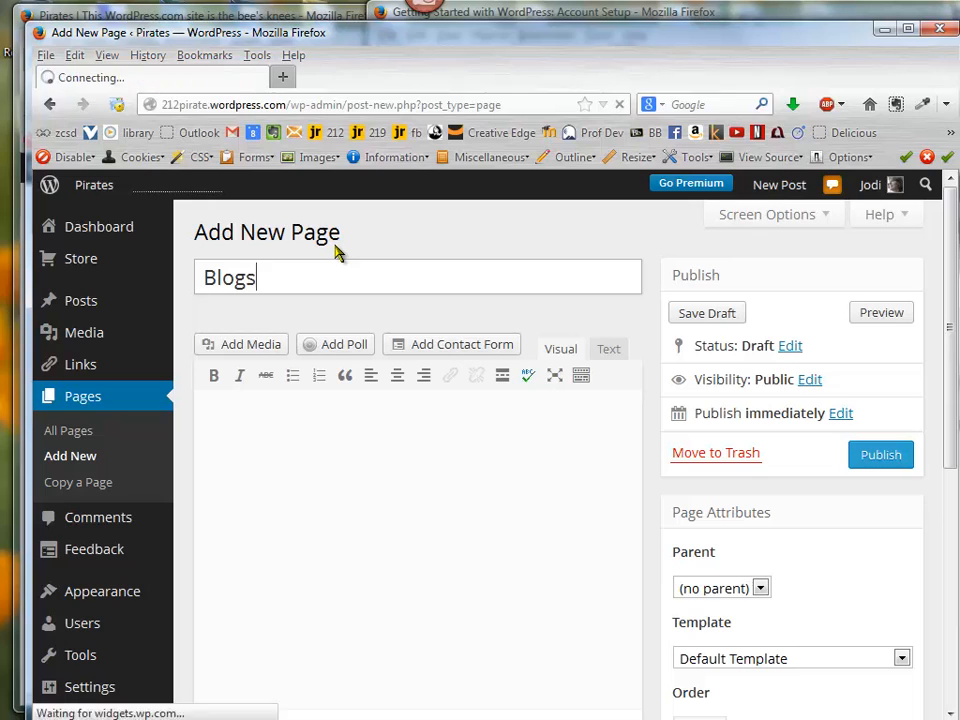
pyautogui.click(349, 509)
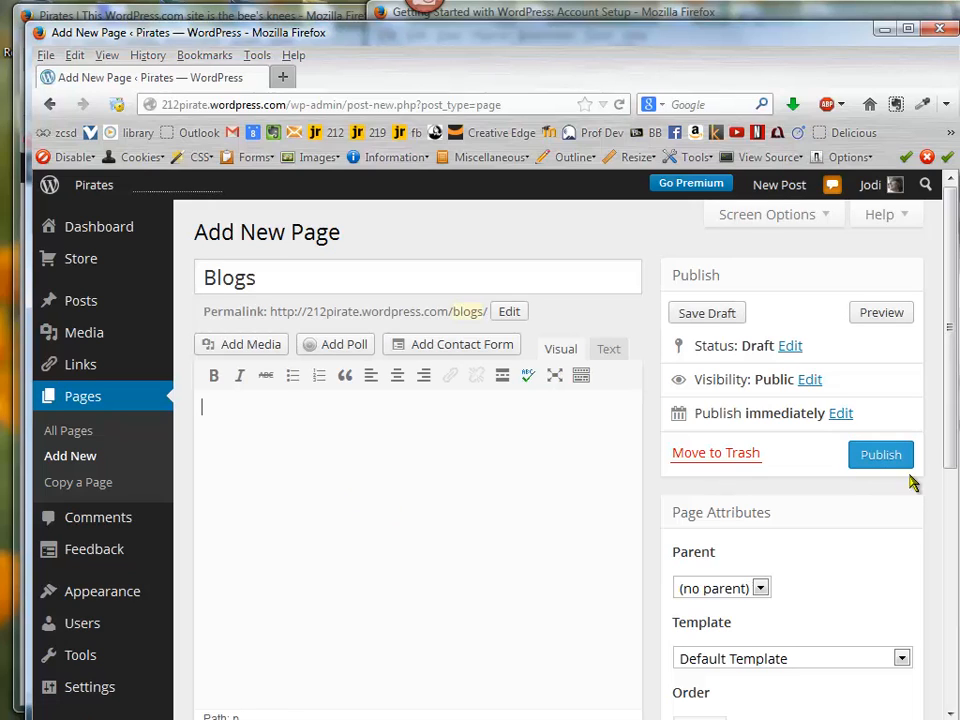
pyautogui.click(881, 455)
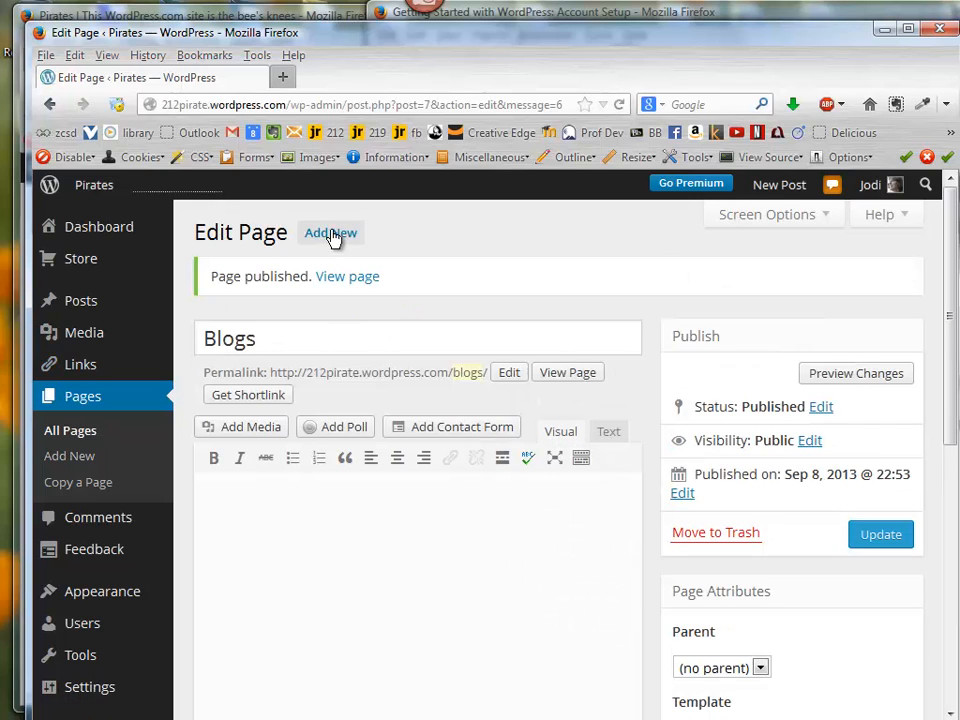
# Add a new page titled "page2" with the body text "this is page 2" and publish it.
pyautogui.click(331, 234)
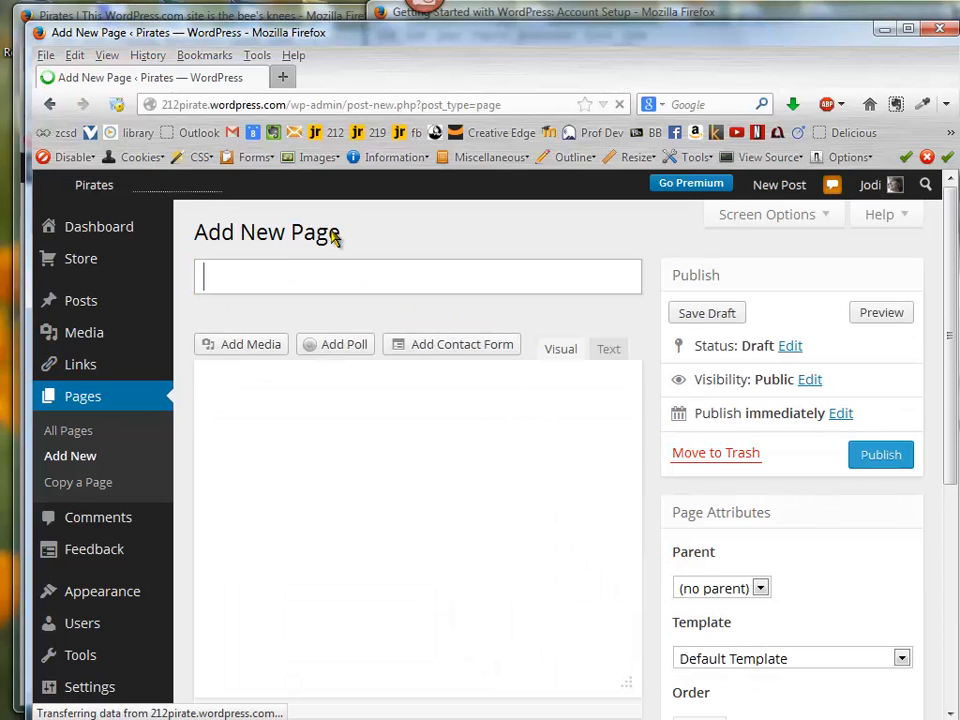
pyautogui.write('page')
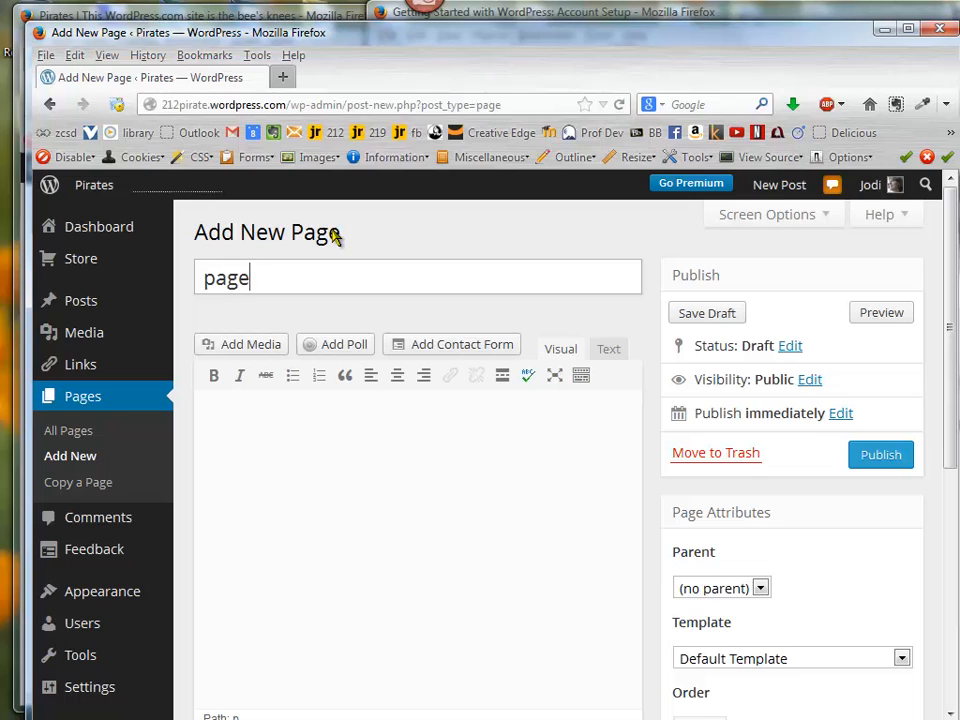
pyautogui.write('2')
pyautogui.click(306, 482)
pyautogui.write('this is')
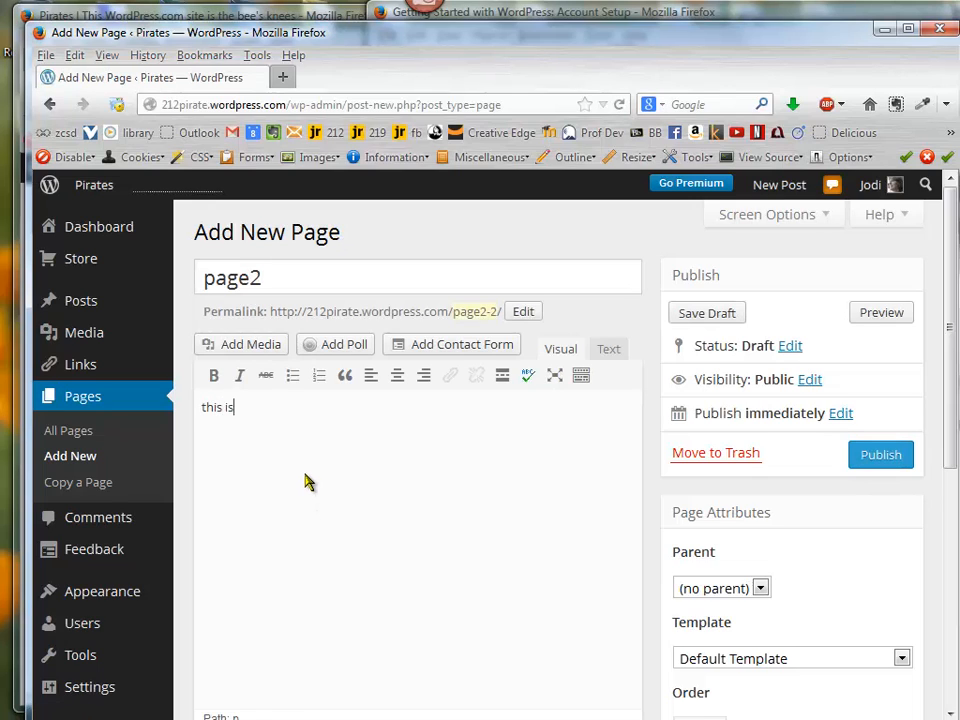
pyautogui.write(' page 2')
pyautogui.click(884, 462)
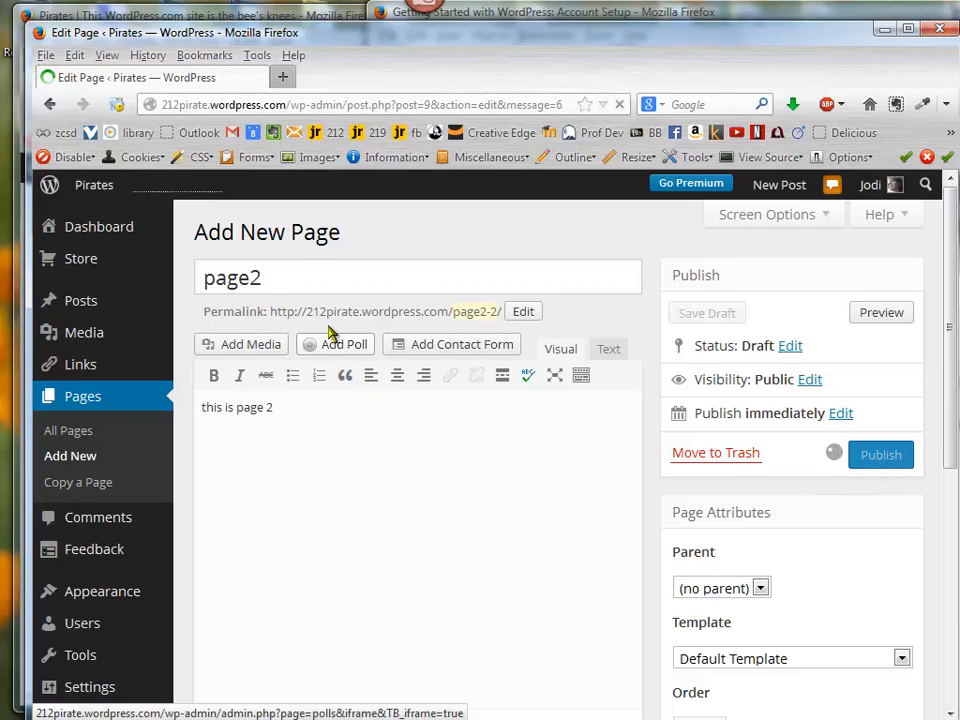
# Change the title of the published page2 page to "Pirate Babies".
pyautogui.click(379, 340)
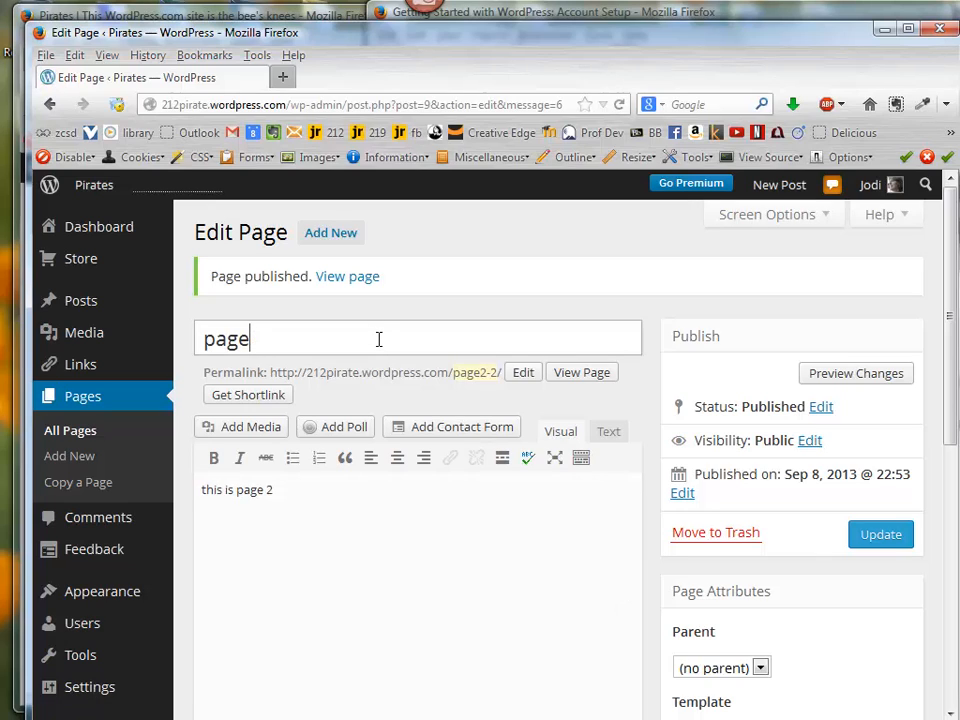
pyautogui.press('BackSpace')
pyautogui.press('BackSpace')
pyautogui.press('BackSpace')
pyautogui.press('BackSpace')
pyautogui.write('Pirat')
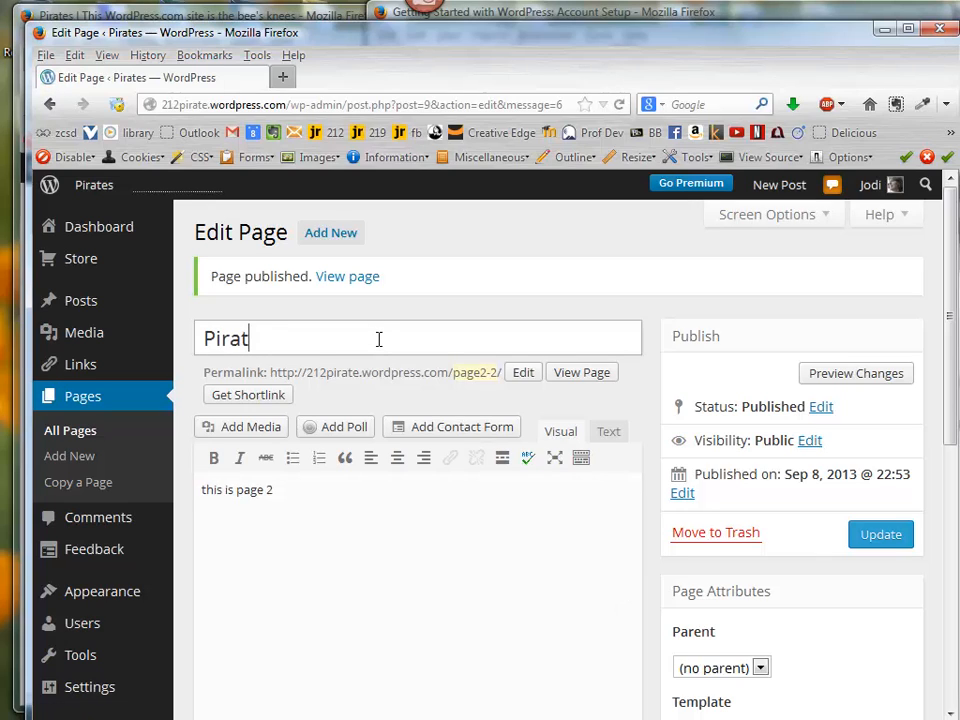
pyautogui.write('e Babies')
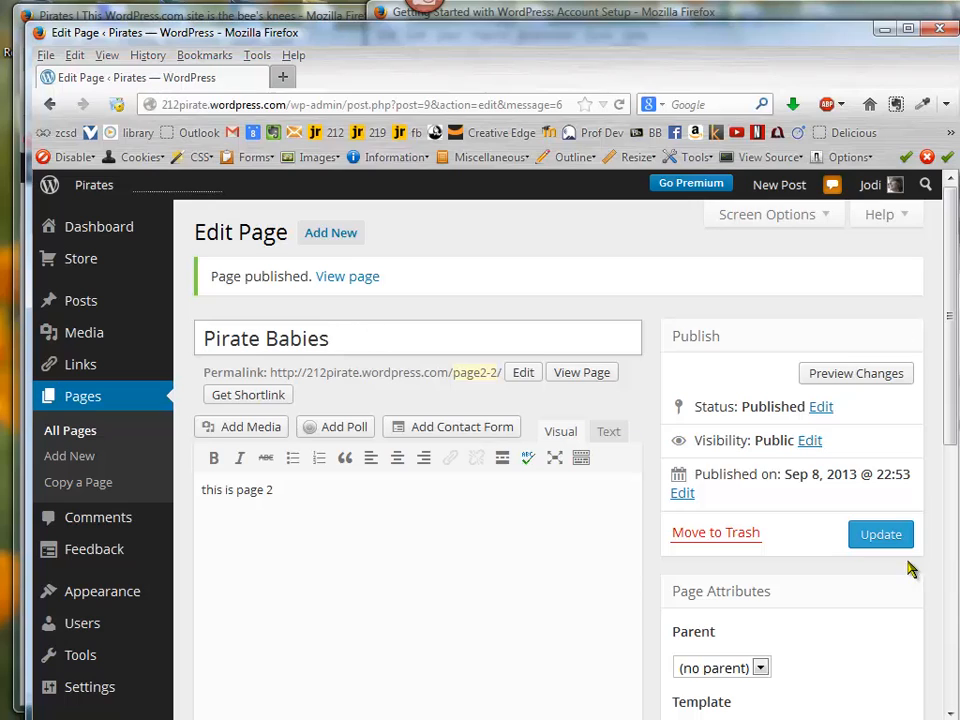
# Delete all of the body text from the Pirate Babies page.
pyautogui.click(400, 510)
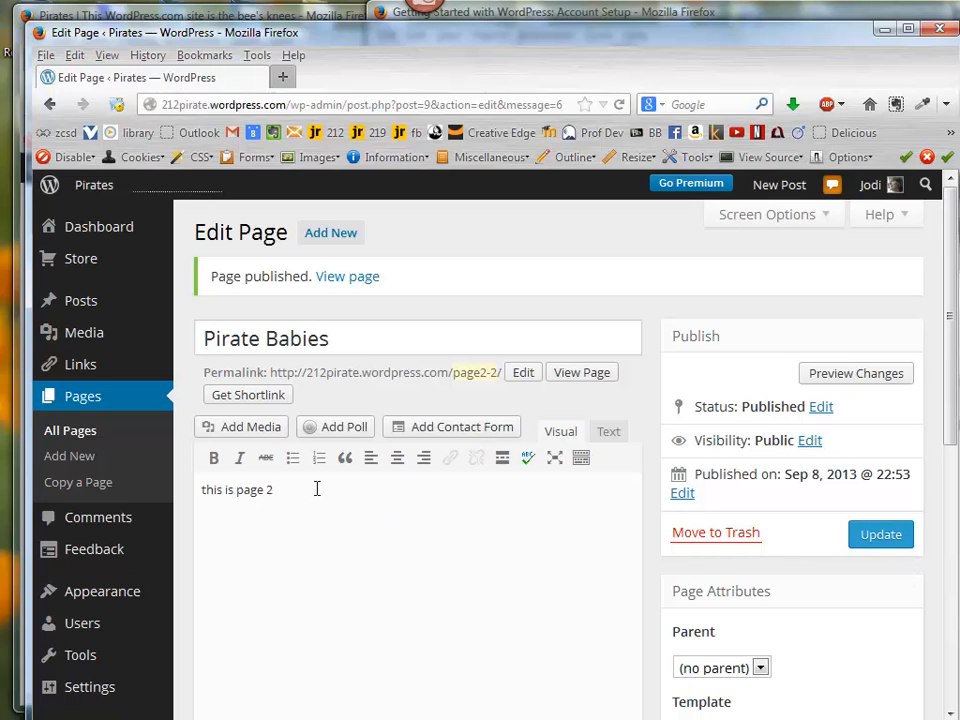
pyautogui.hotkey('ctrl', 'a')
pyautogui.press('BackSpace')
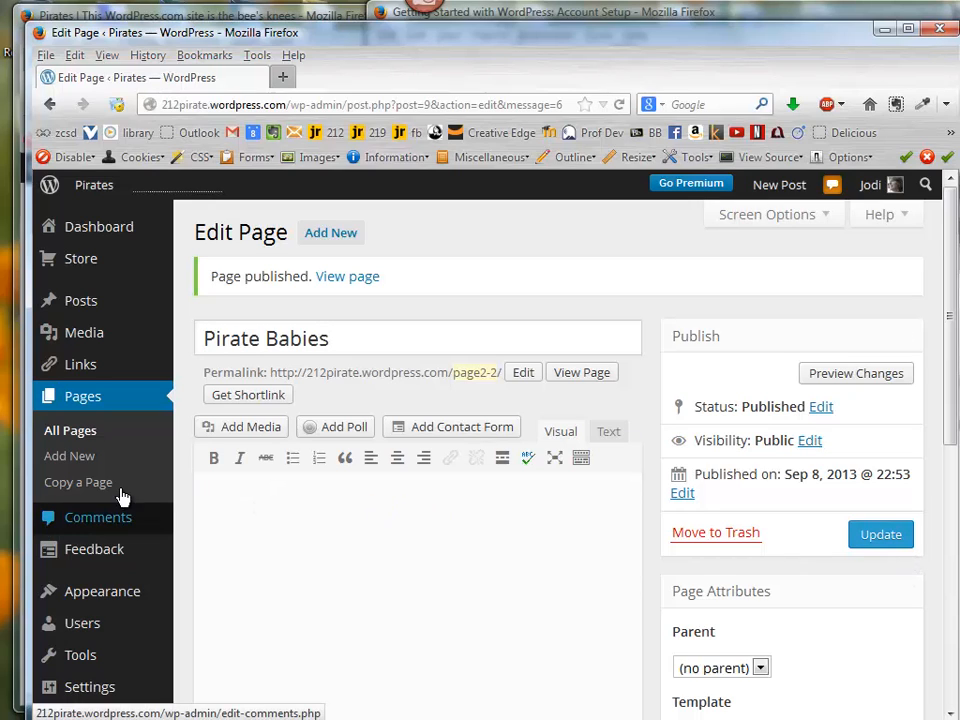
# Start inserting media into the page, and open the desktop's pirate folder, moving its window out of the way.
pyautogui.click(265, 437)
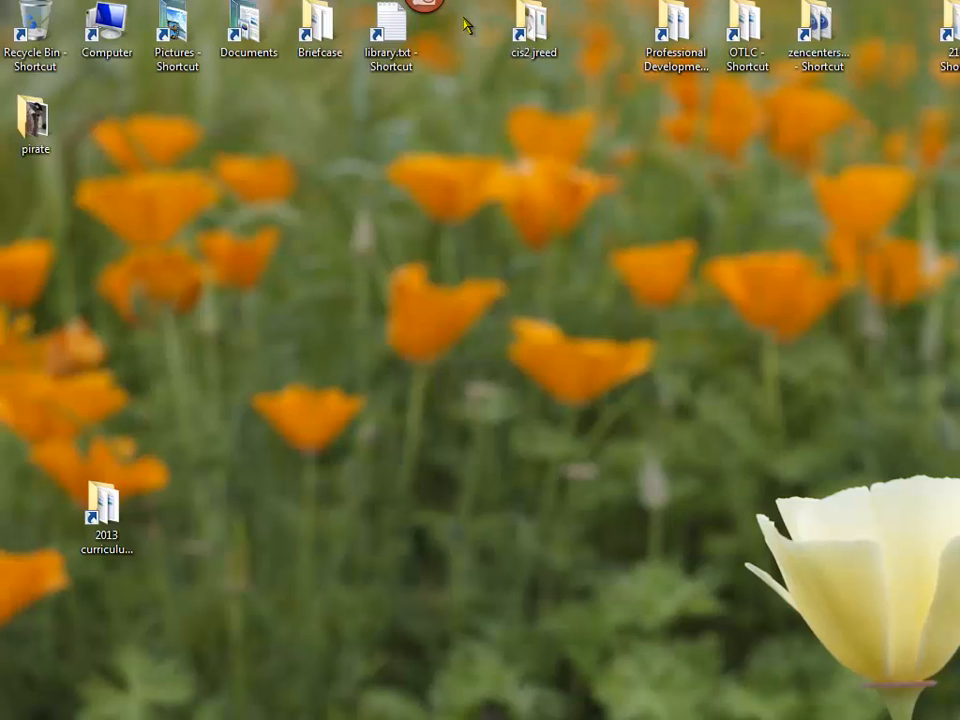
pyautogui.doubleClick(18, 125)
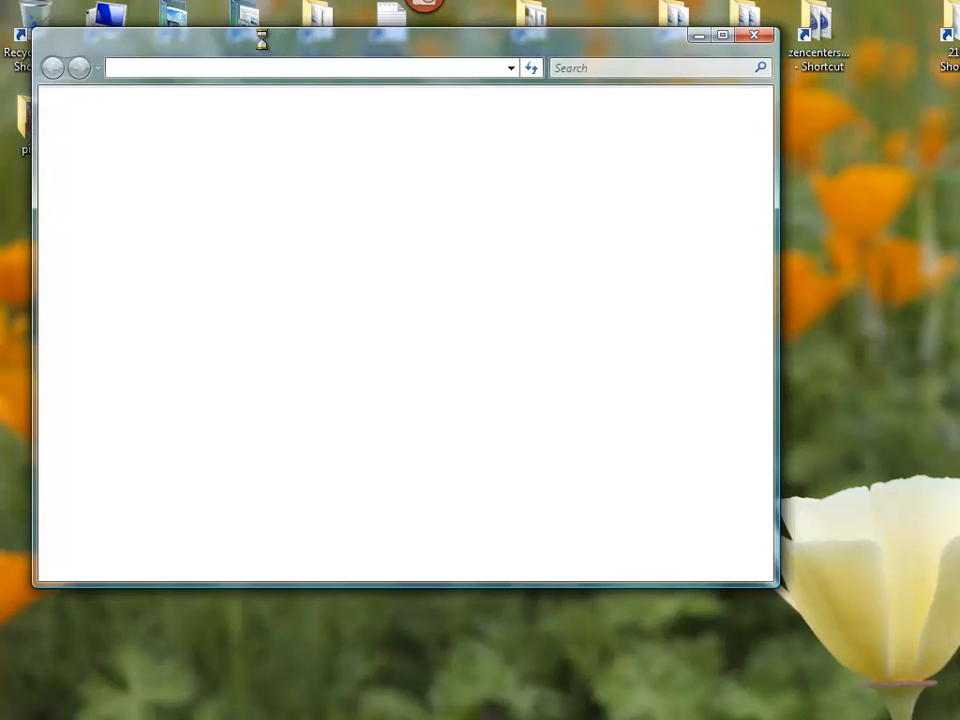
pyautogui.moveTo(264, 42); pyautogui.dragTo(921, 407)
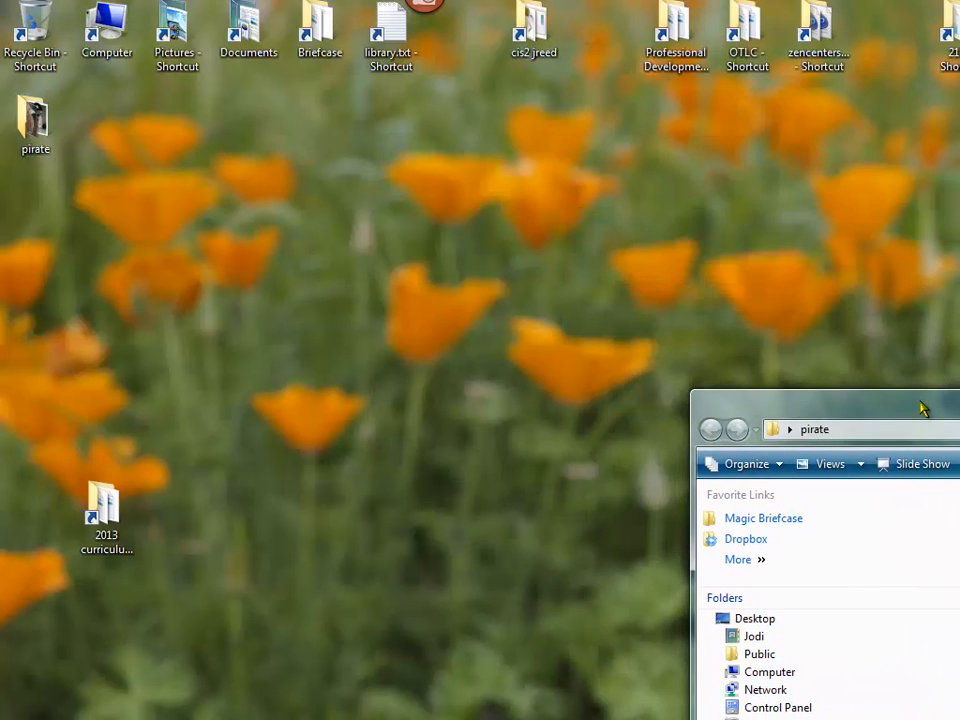
pyautogui.hotkey('alt', 'Tab')
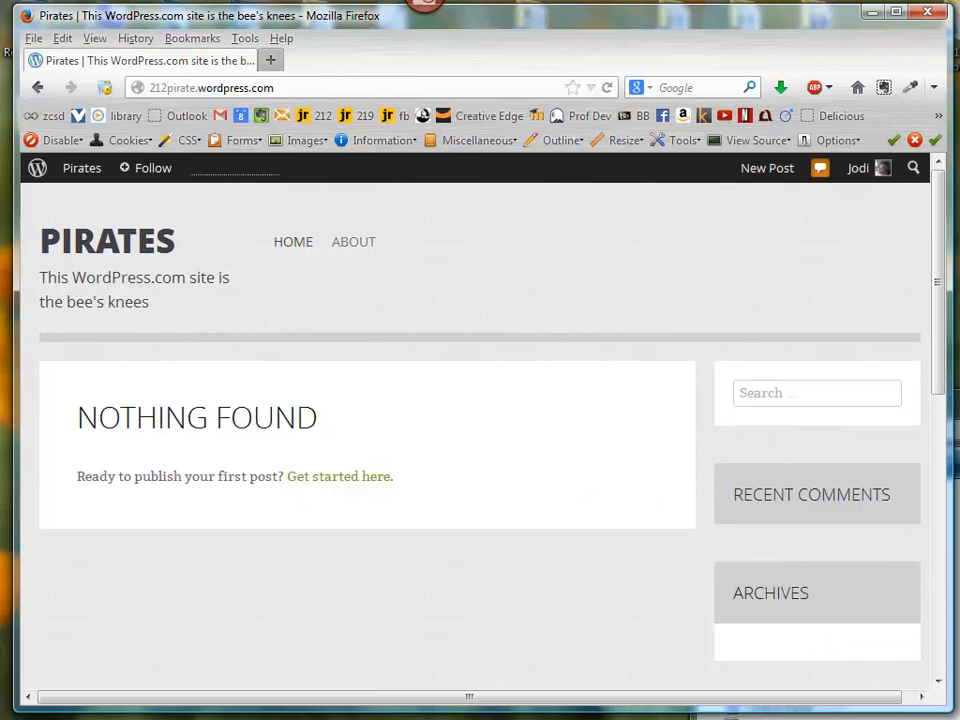
pyautogui.hotkey('alt', 'Tab')
pyautogui.moveTo(912, 557); pyautogui.dragTo(429, 480)
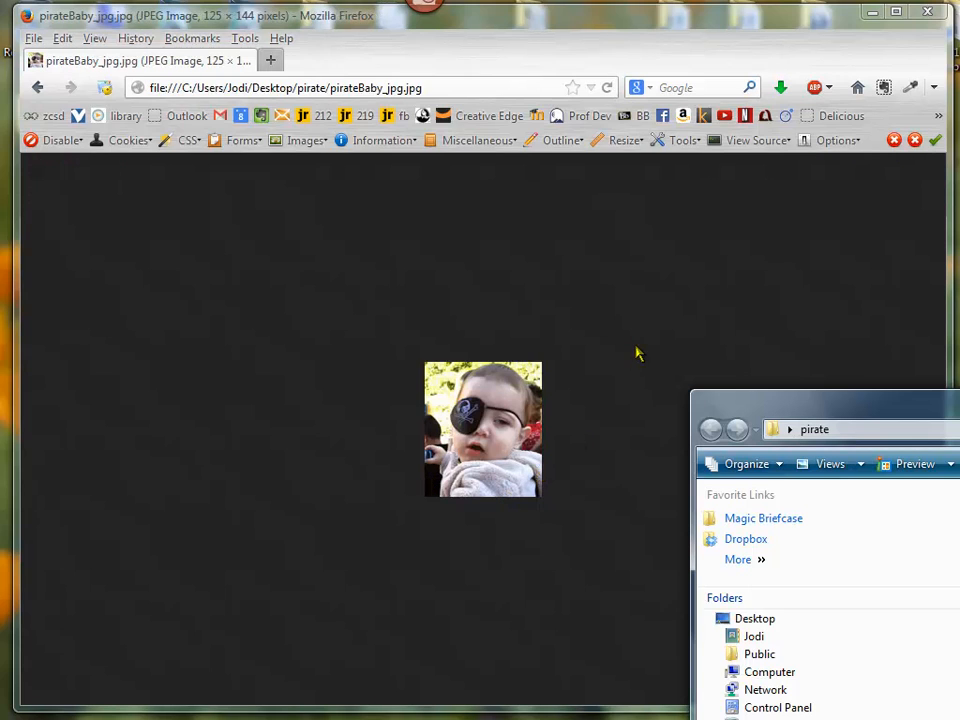
pyautogui.click(637, 353)
pyautogui.click(37, 87)
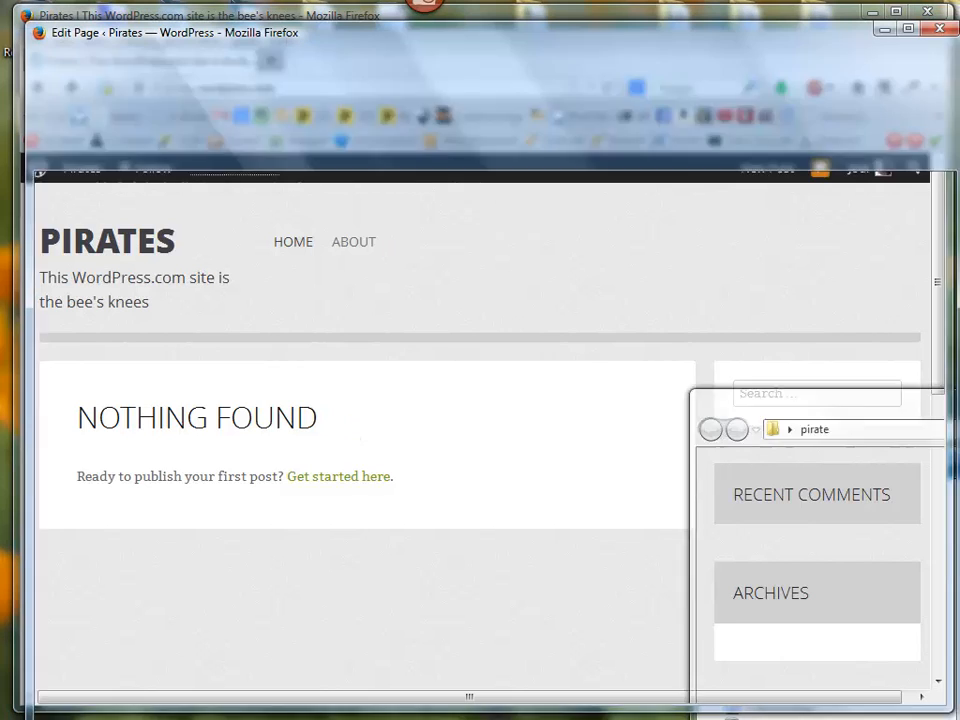
# Upload pirateBaby_jpg.jpg from the pirate folder and insert it into the Pirate Babies page.
pyautogui.hotkey('alt', 'Tab')
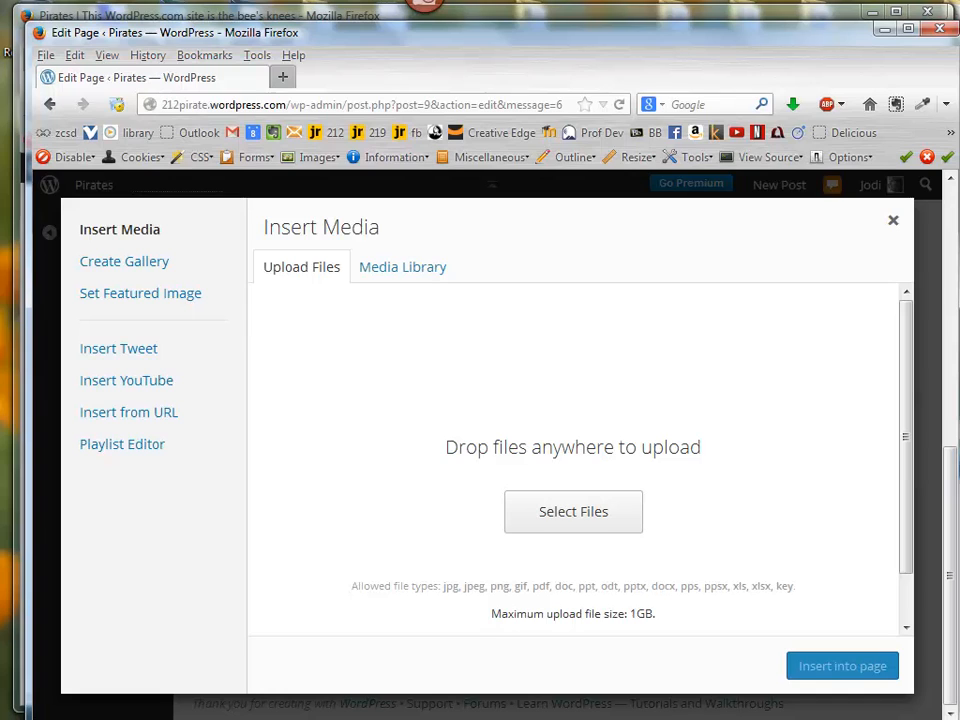
pyautogui.moveTo(10, 450); pyautogui.dragTo(636, 504)
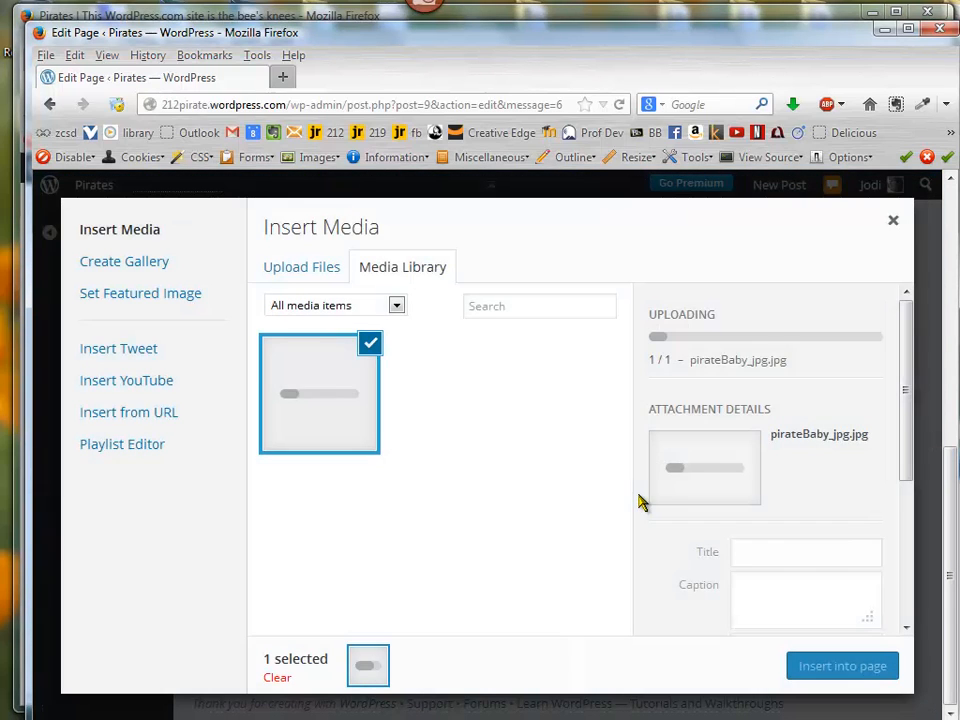
pyautogui.click(862, 672)
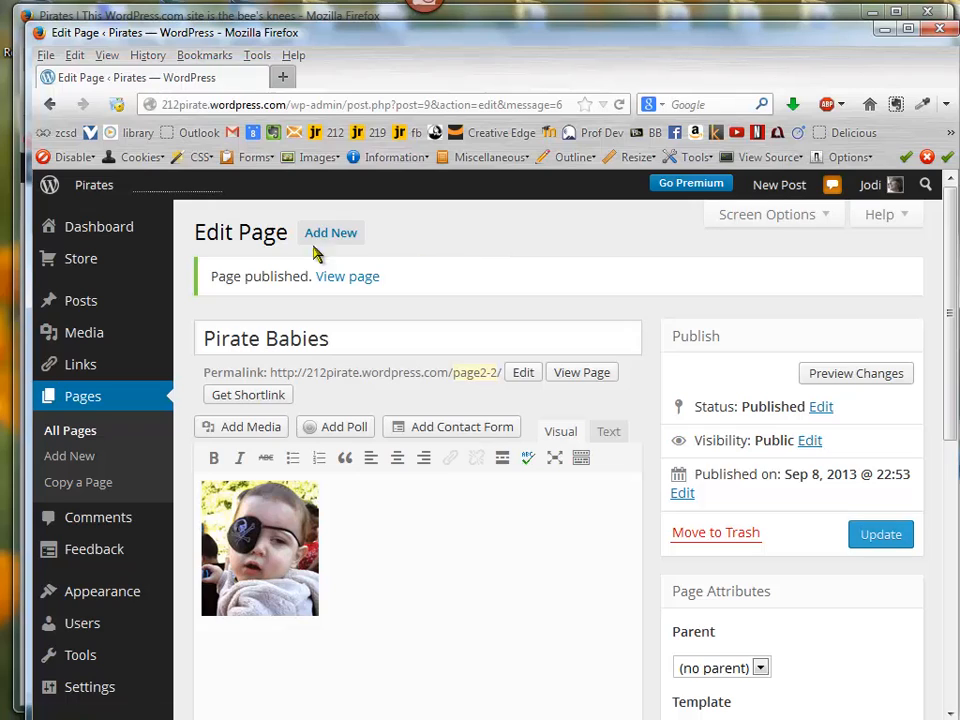
# Stay in the page editor and update the Pirate Babies page to save its title and picture.
pyautogui.click(86, 188)
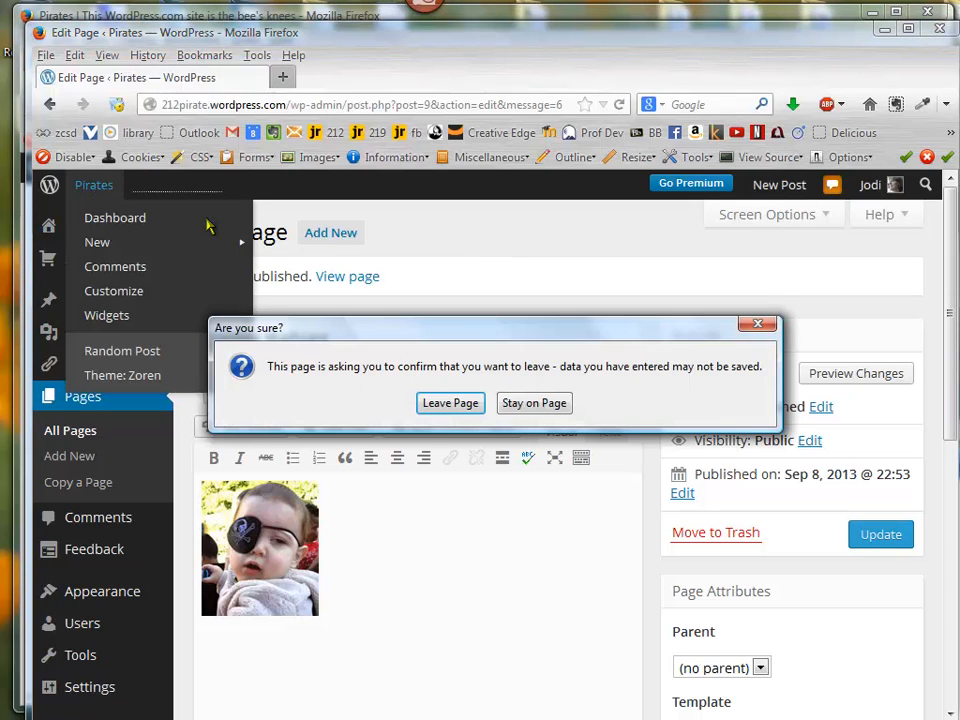
pyautogui.click(757, 323)
pyautogui.click(880, 534)
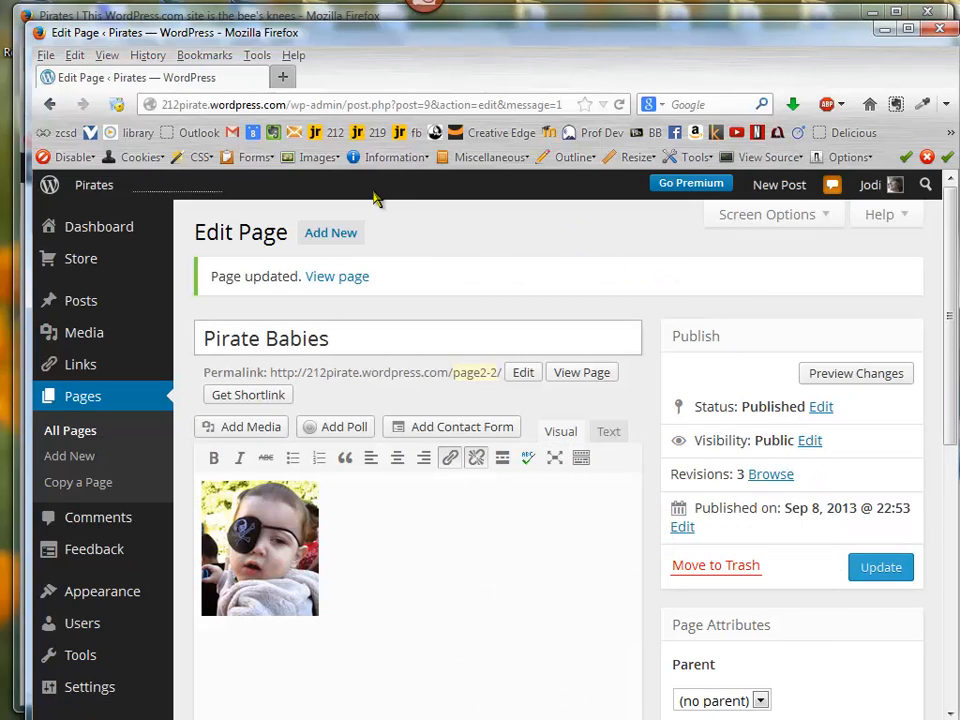
# View the Pirates blog's front page and its Pirate Babies page.
pyautogui.click(100, 197)
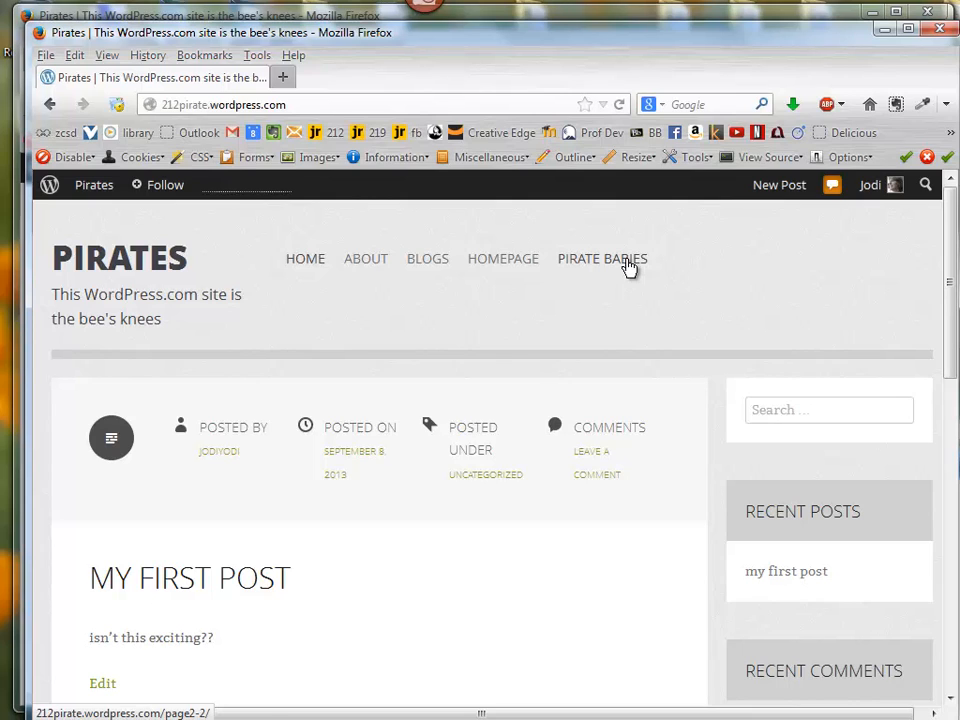
pyautogui.click(629, 266)
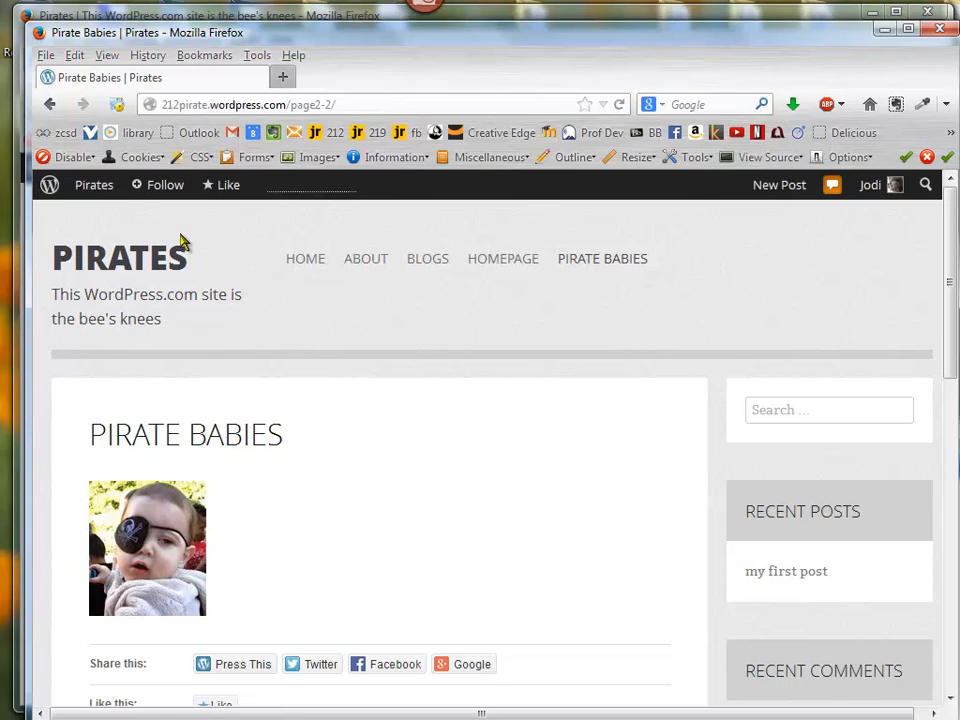
# Go to the blog's dashboard and look through the list of all its pages.
pyautogui.moveTo(84, 189)
pyautogui.click(100, 226)
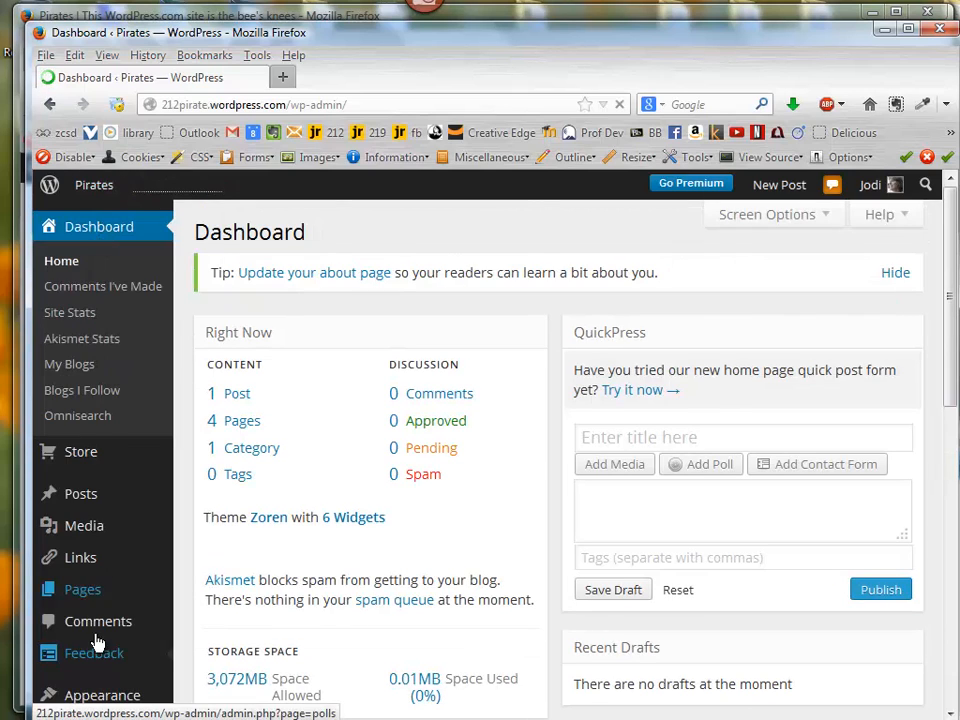
pyautogui.click(89, 598)
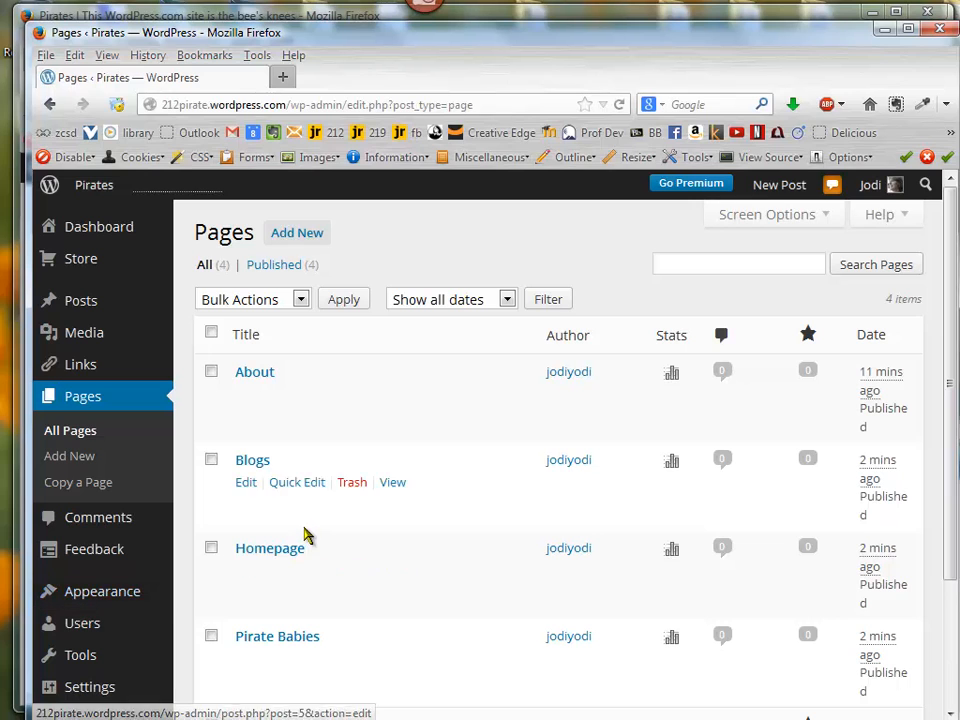
pyautogui.scroll(-3, 476, 641)
pyautogui.scroll(3, 475, 640)
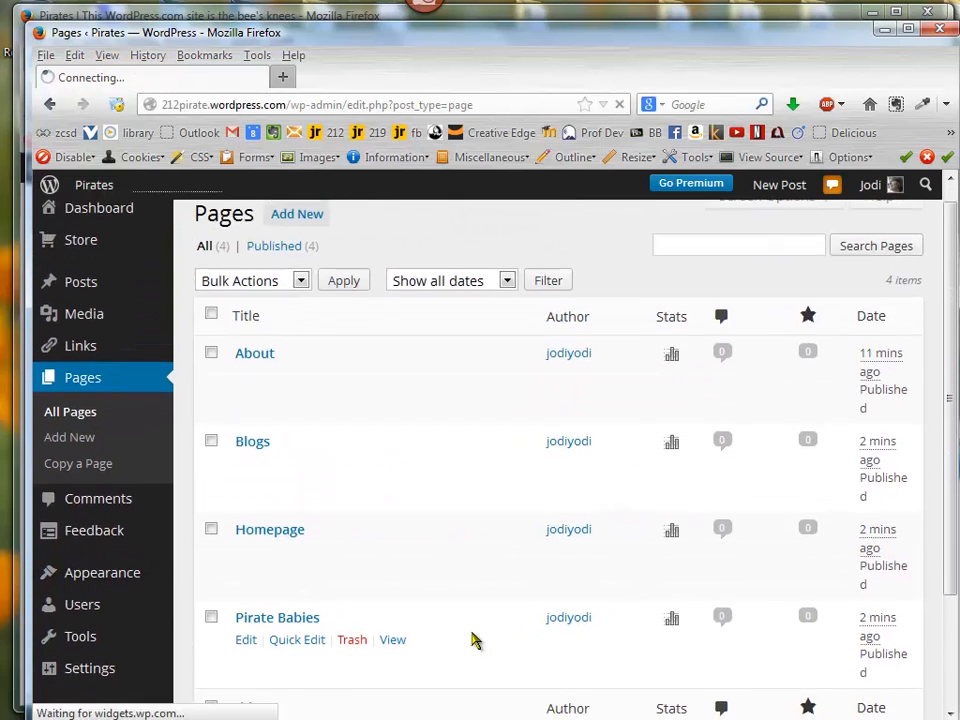
pyautogui.scroll(-2, 475, 640)
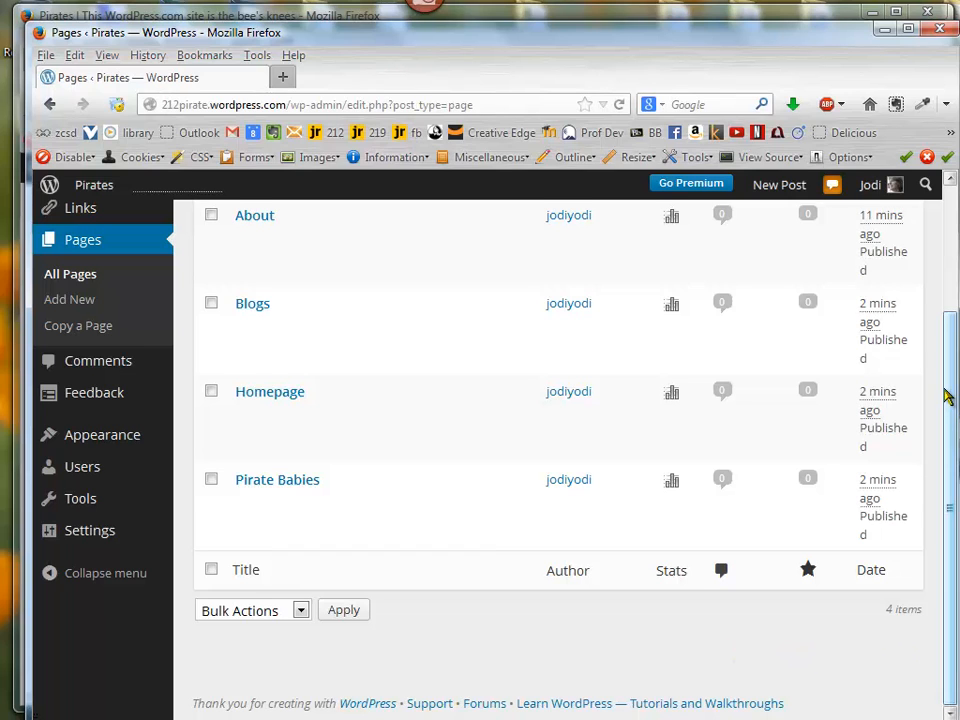
pyautogui.scroll(3, 946, 392)
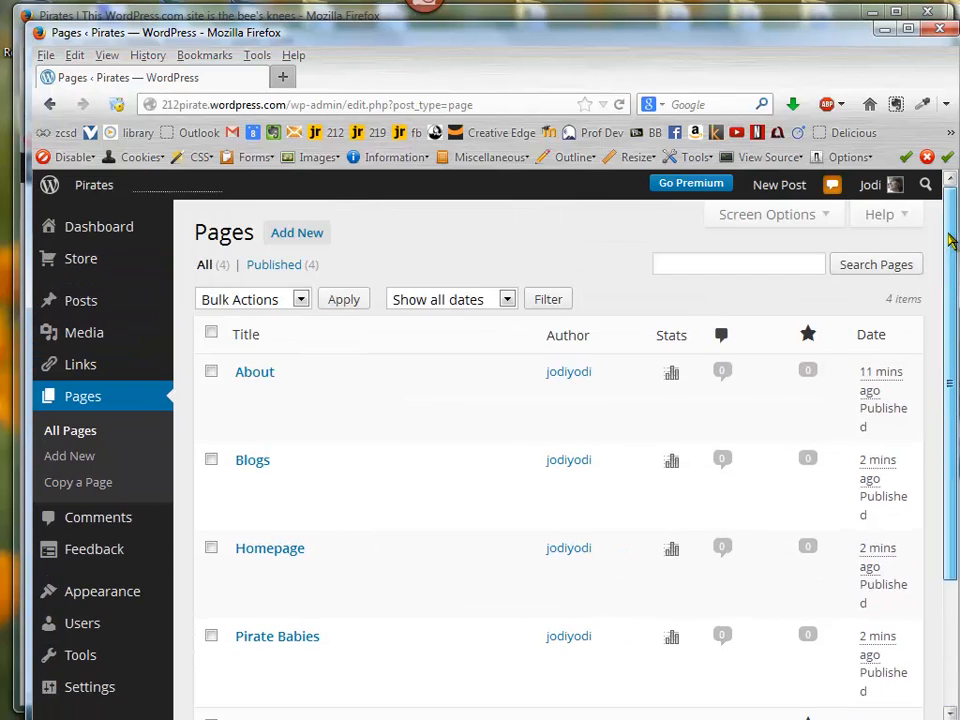
# Start another new page titled "Yoda" and place the cursor in its empty body.
pyautogui.click(289, 238)
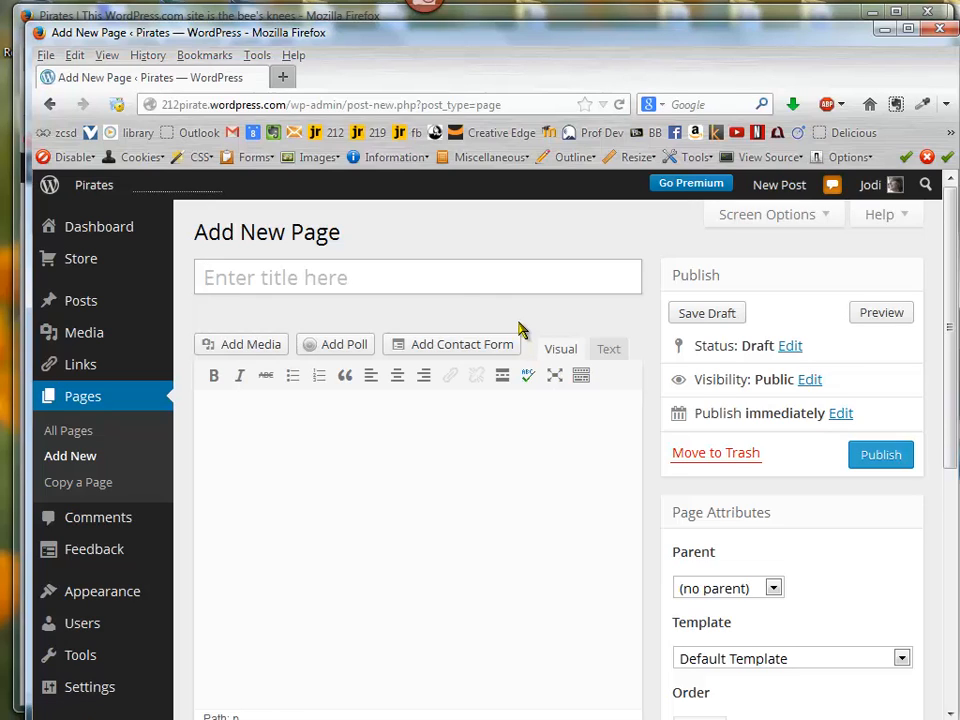
pyautogui.write('oda')
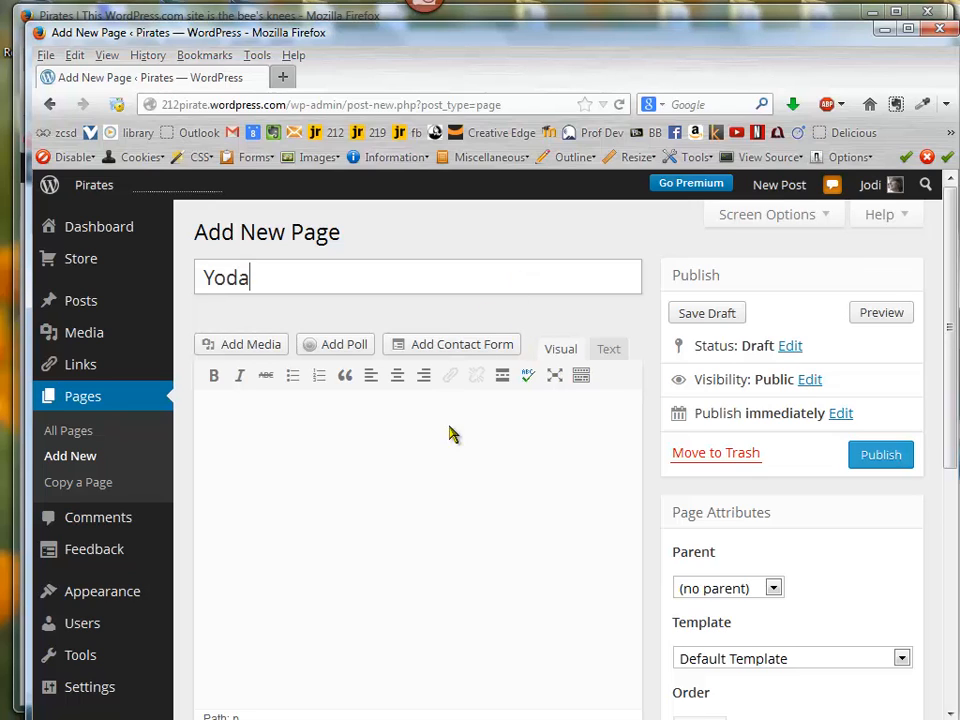
pyautogui.click(449, 433)
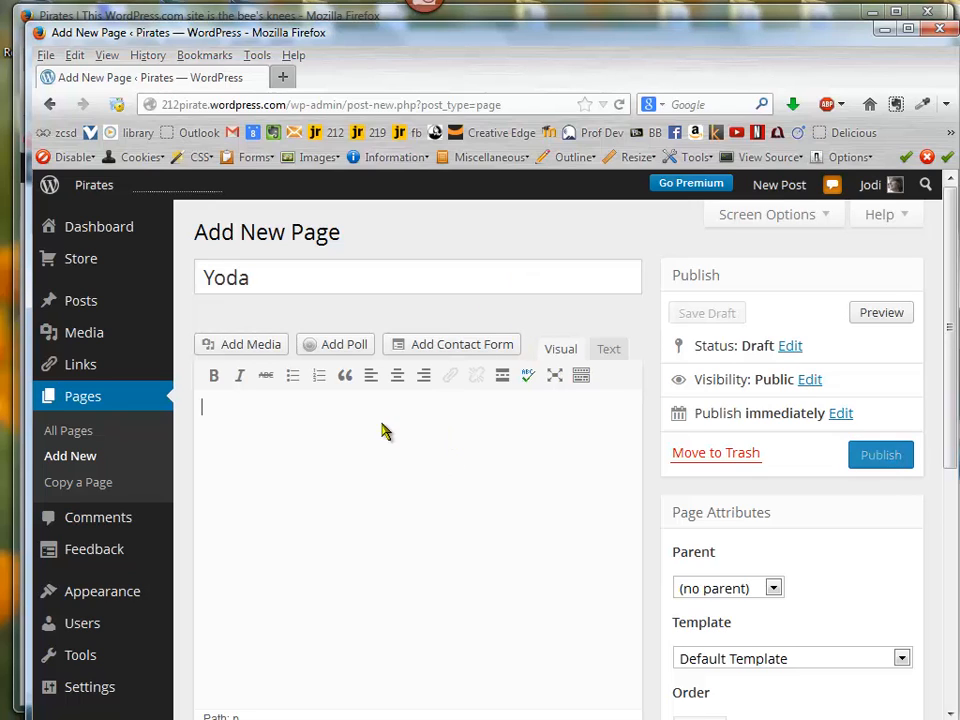
# Upload the yodaPirate image, insert it into the Yoda page's body, and publish the page.
pyautogui.click(266, 346)
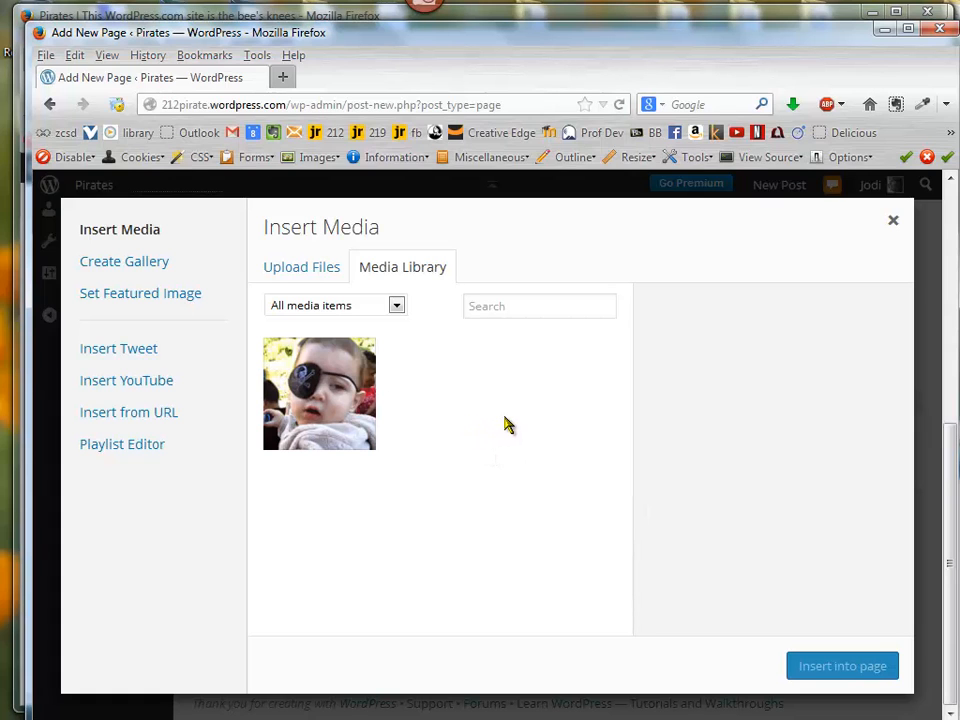
pyautogui.moveTo(494, 440); pyautogui.dragTo(520, 519)
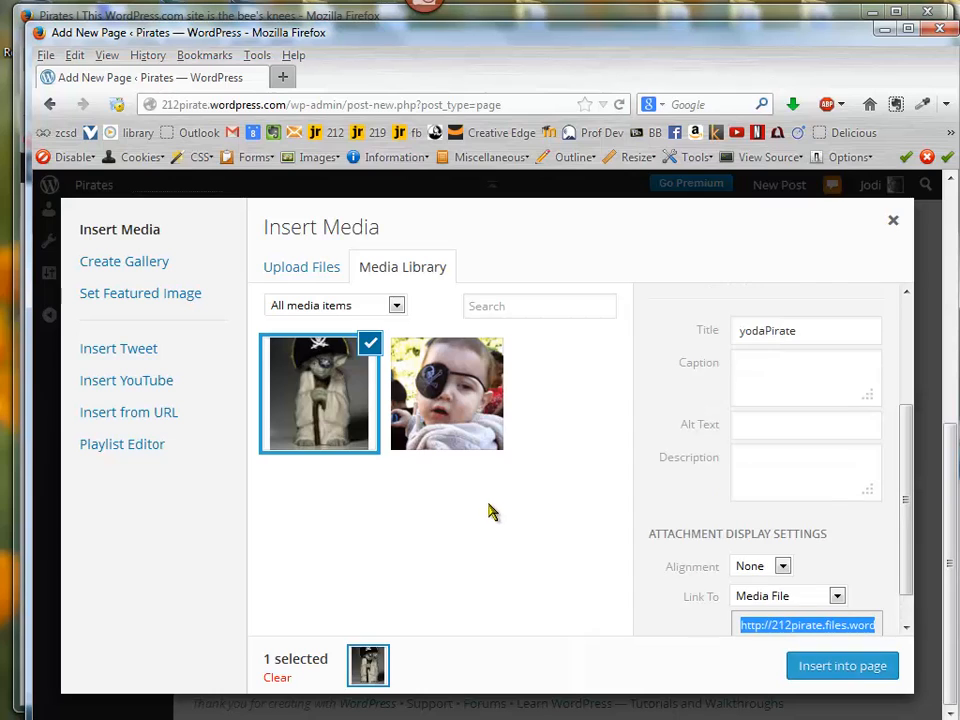
pyautogui.click(314, 400)
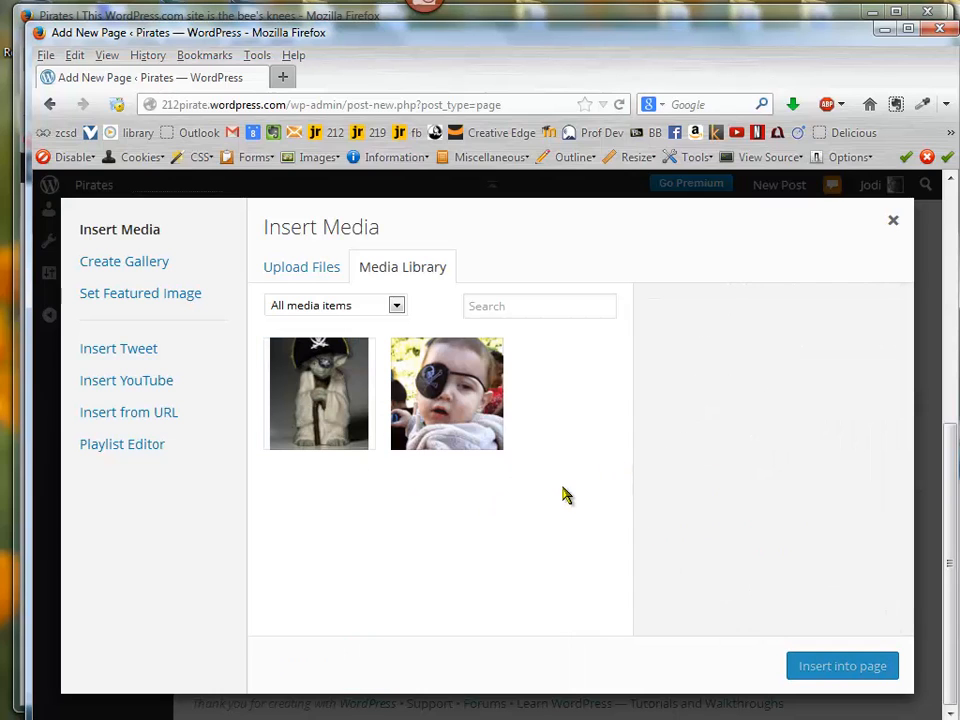
pyautogui.click(352, 424)
pyautogui.click(866, 665)
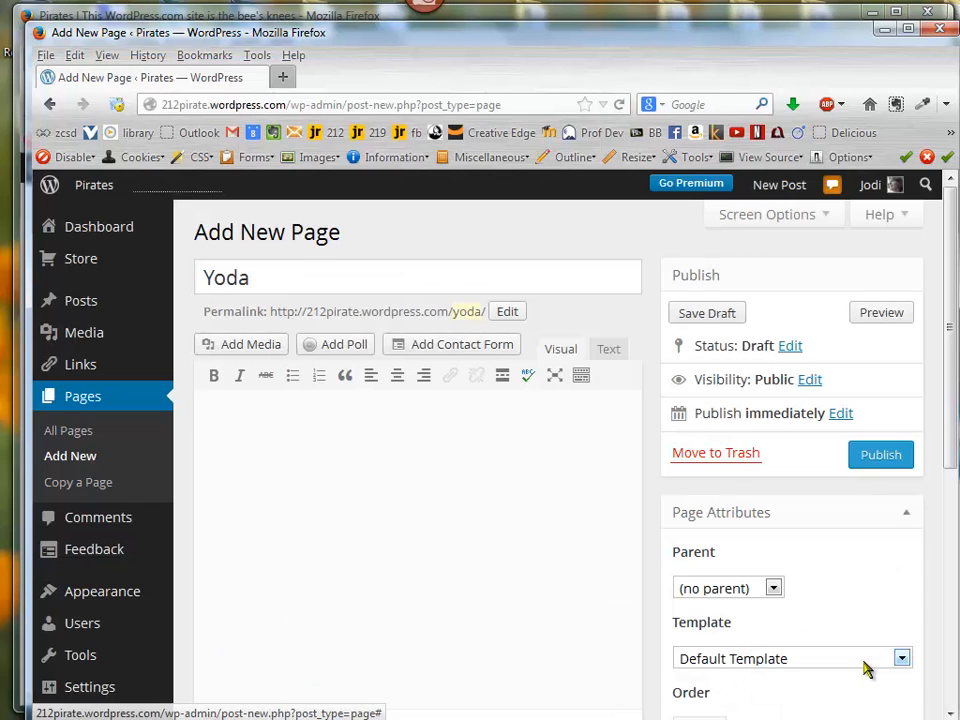
pyautogui.click(878, 457)
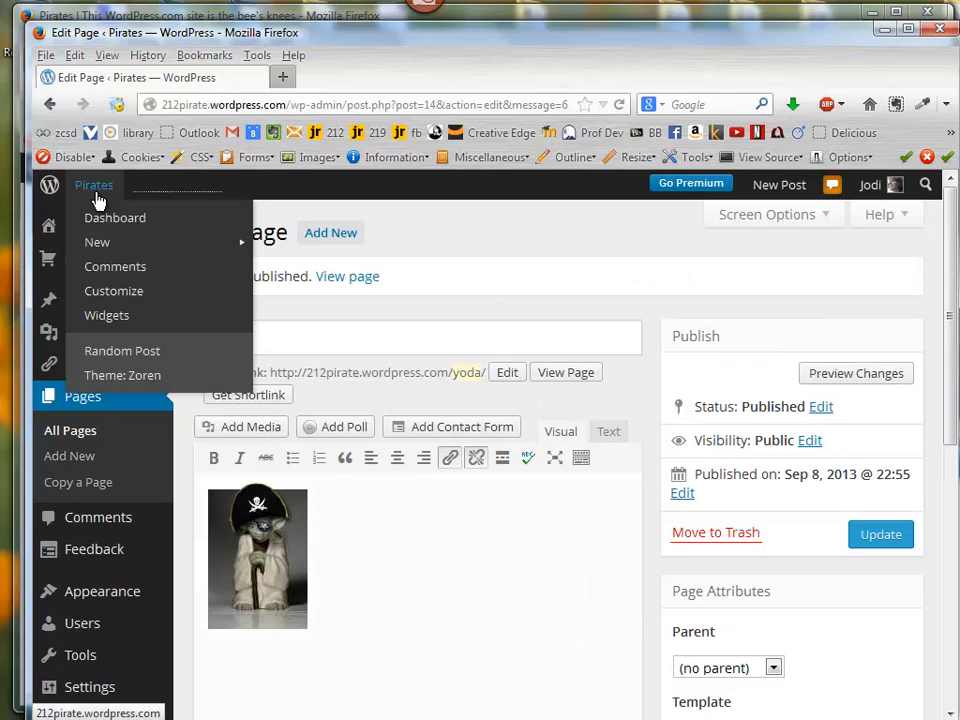
# View the Pirates blog's front page and examine its page navigation and web address.
pyautogui.click(97, 199)
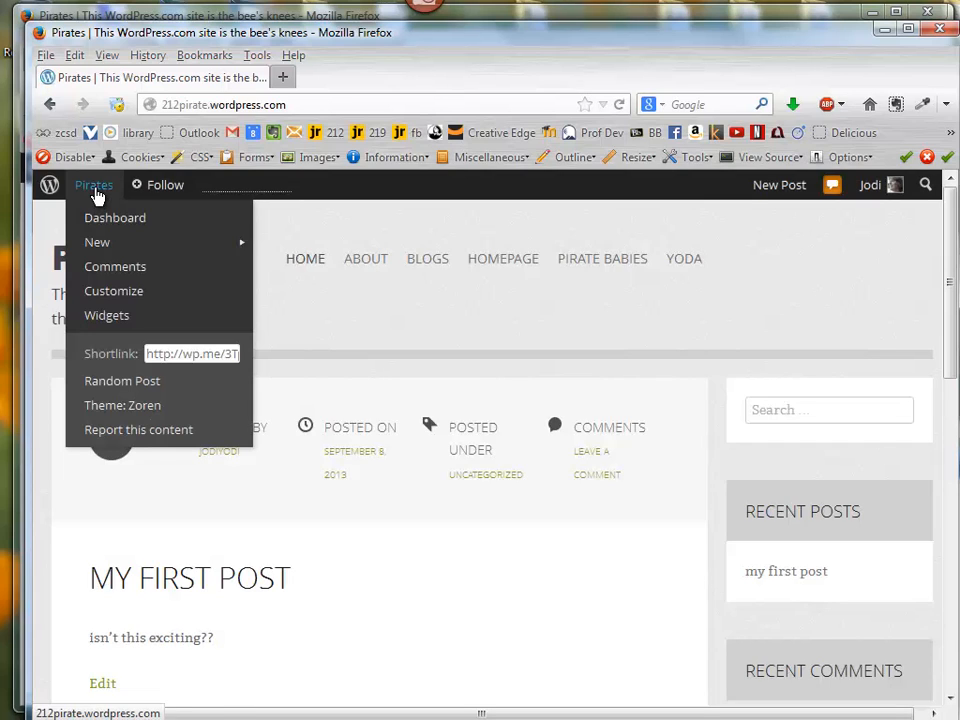
pyautogui.click(609, 261)
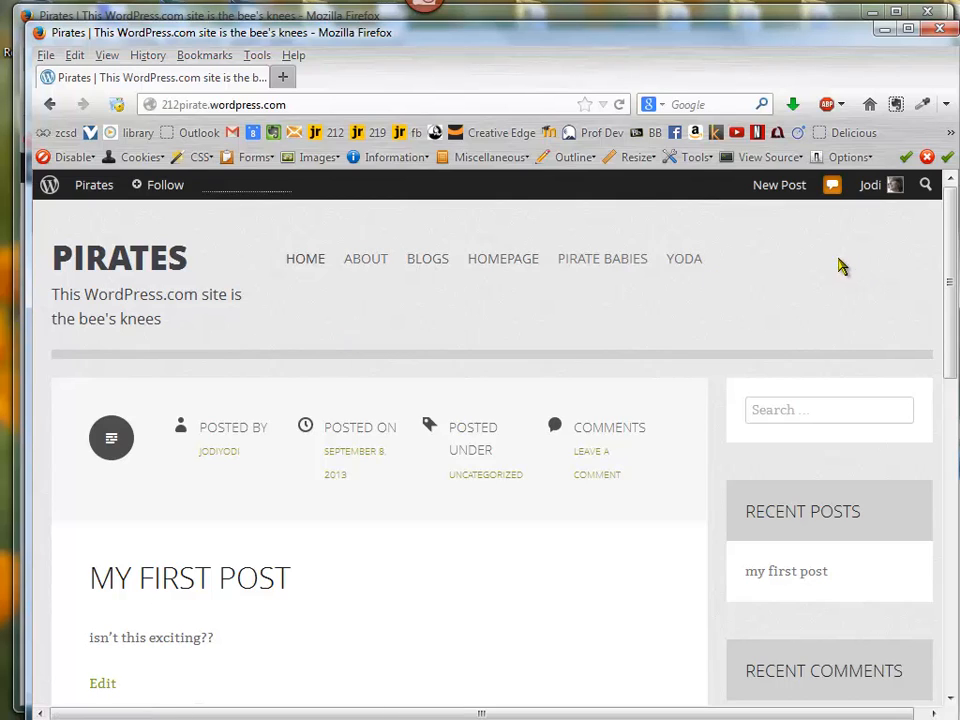
pyautogui.moveTo(89, 200)
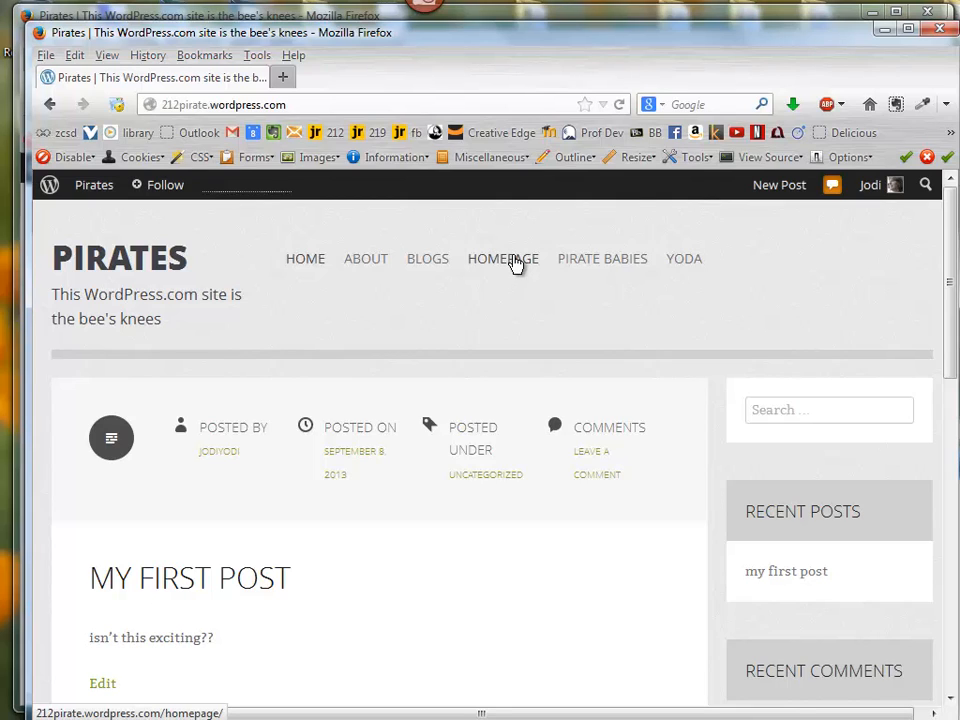
pyautogui.click(200, 104)
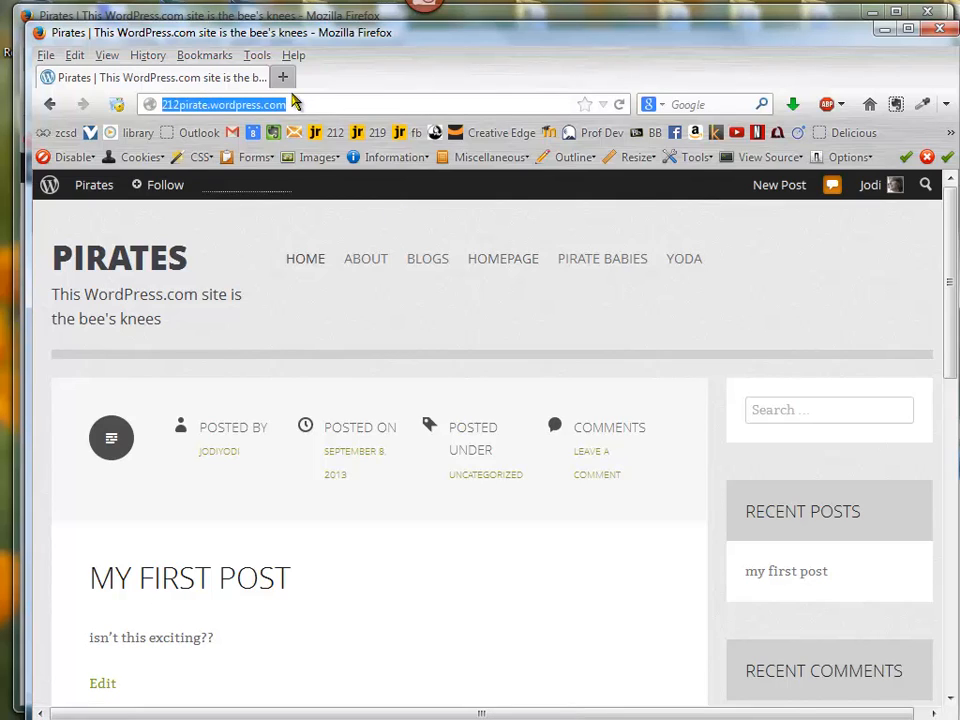
pyautogui.click(888, 254)
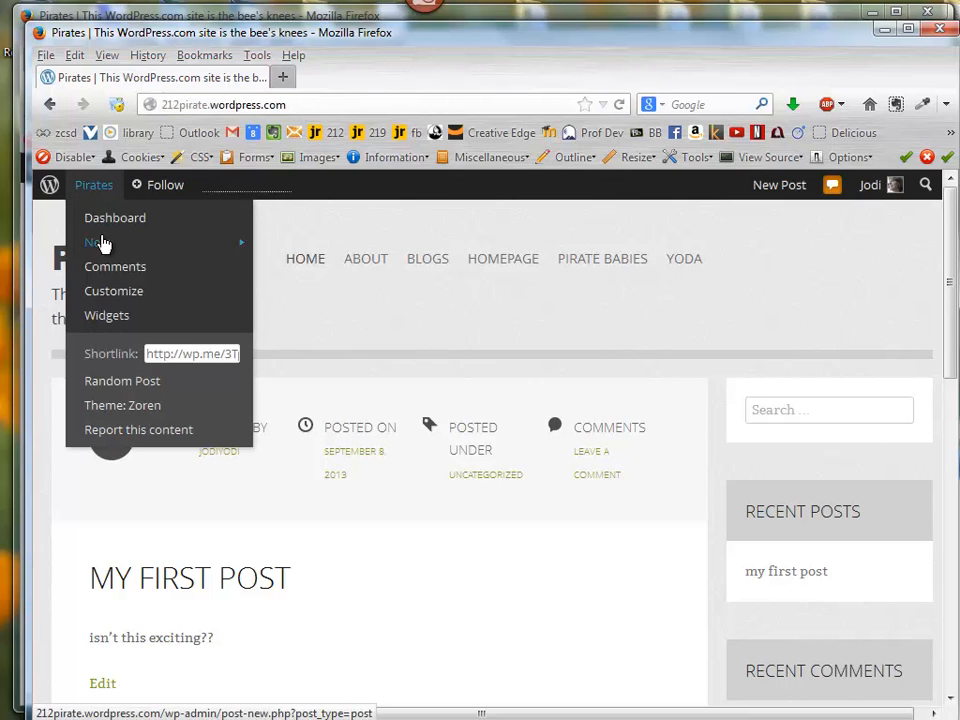
# In the blog's reading settings, make the front page display a static page and choose Homepage as the front page.
pyautogui.click(104, 226)
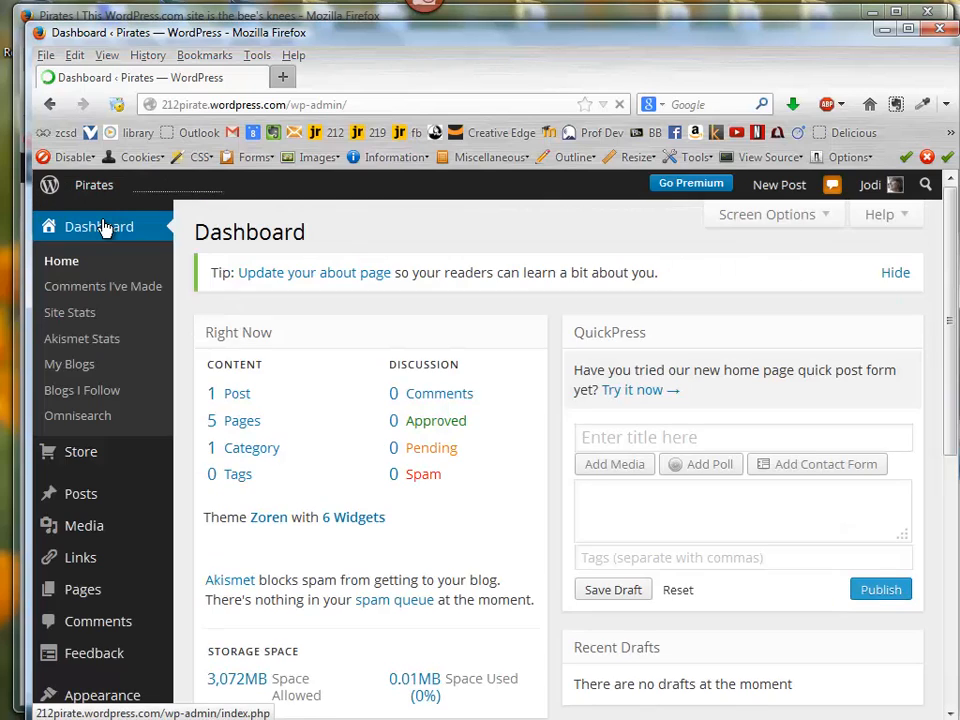
pyautogui.scroll(-10, 104, 226)
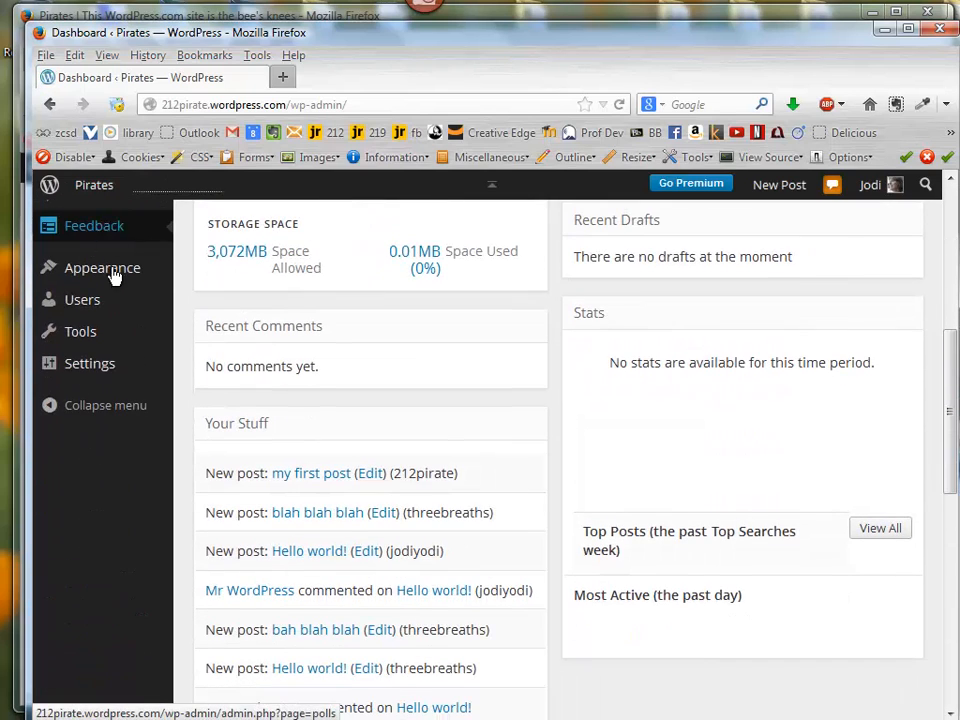
pyautogui.moveTo(95, 373)
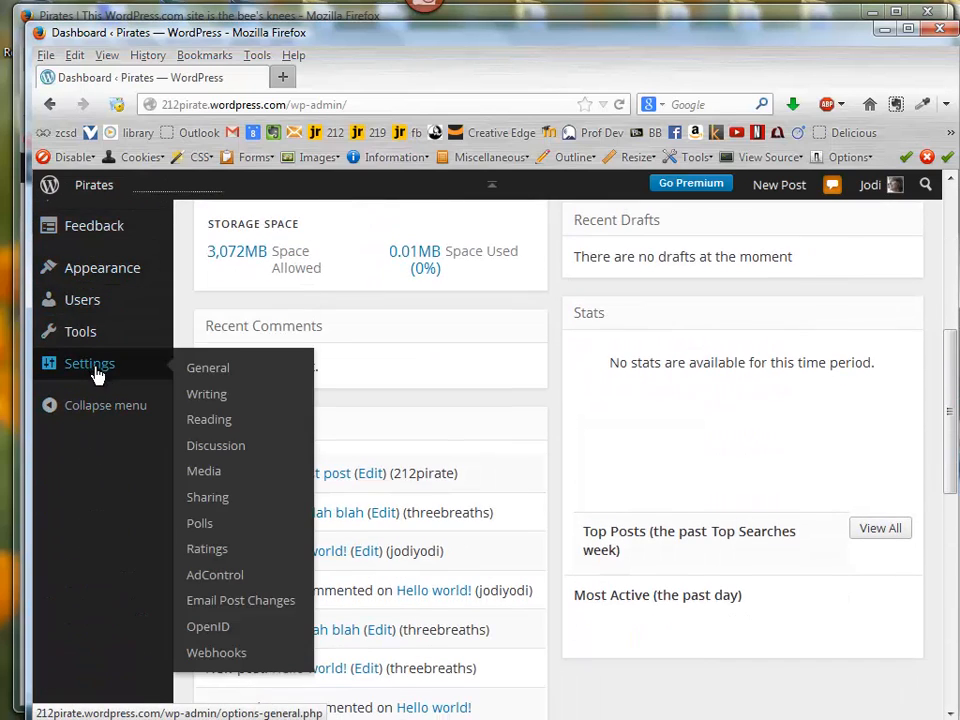
pyautogui.click(209, 424)
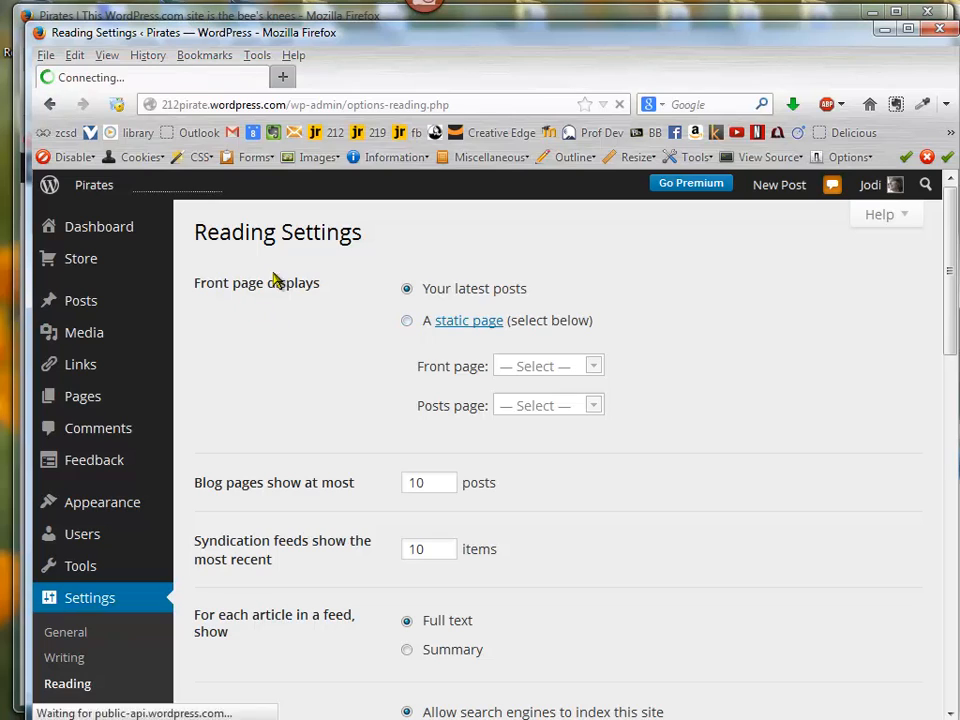
pyautogui.click(406, 321)
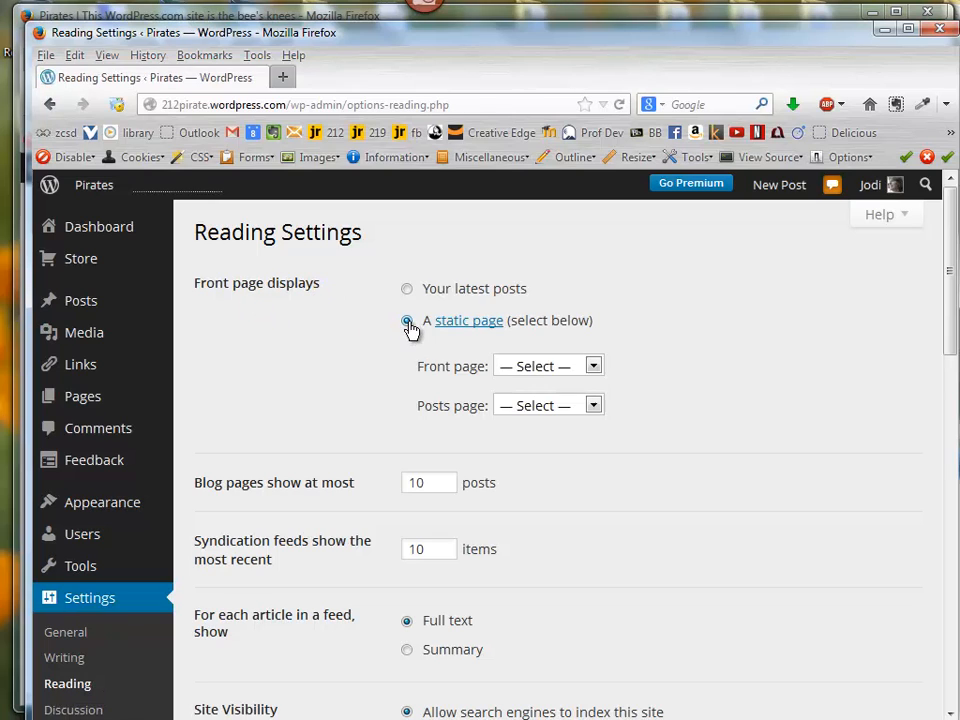
pyautogui.click(577, 368)
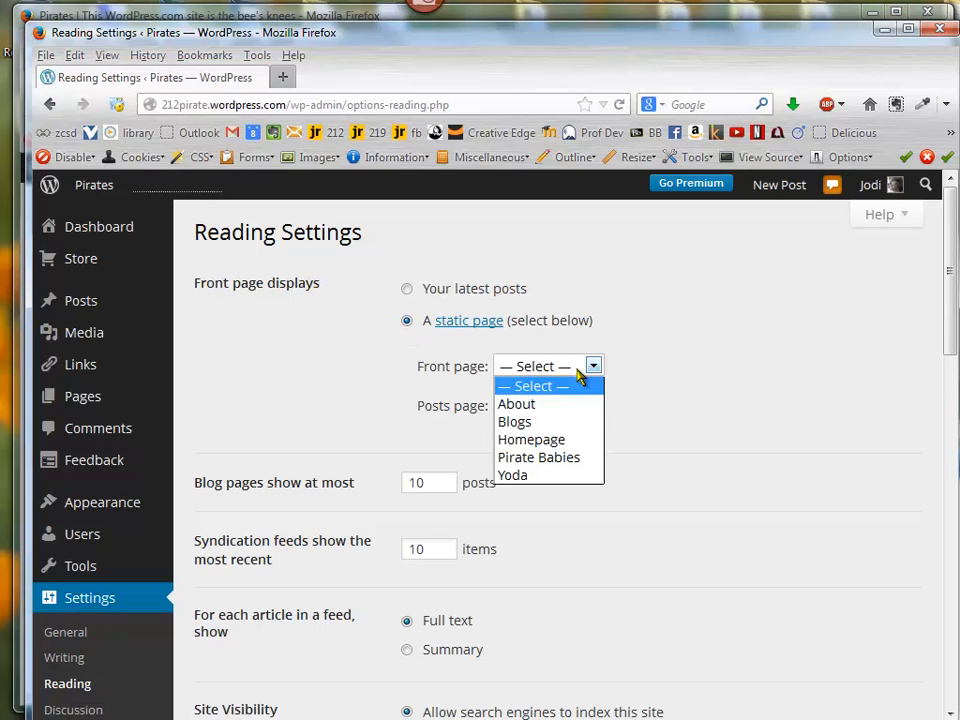
pyautogui.click(566, 441)
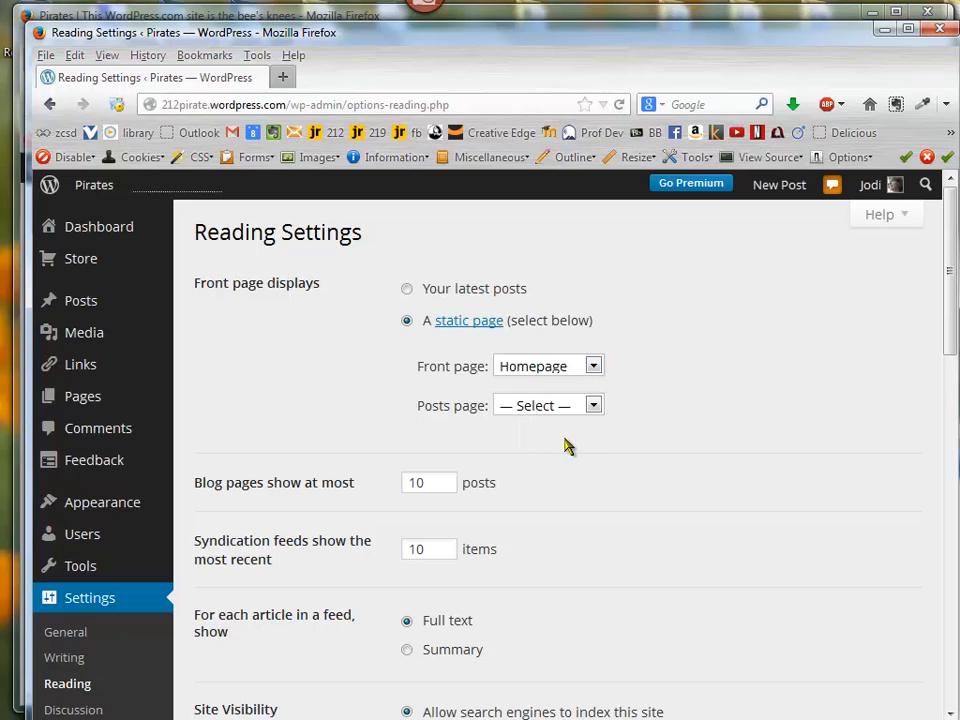
# Choose Blogs as the posts page and save the reading settings.
pyautogui.click(540, 410)
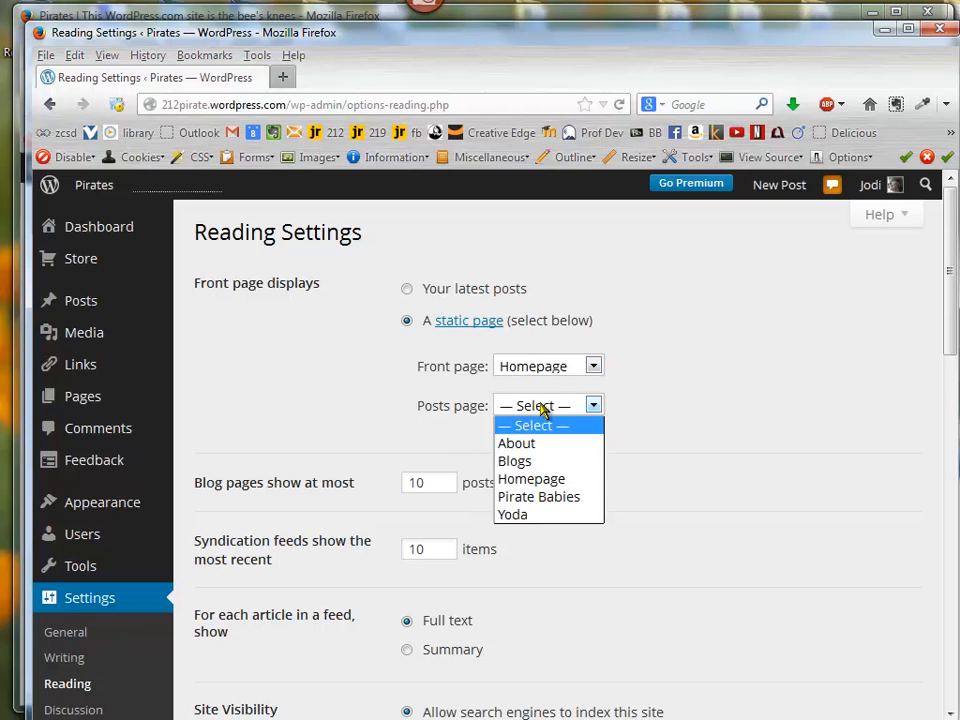
pyautogui.click(537, 461)
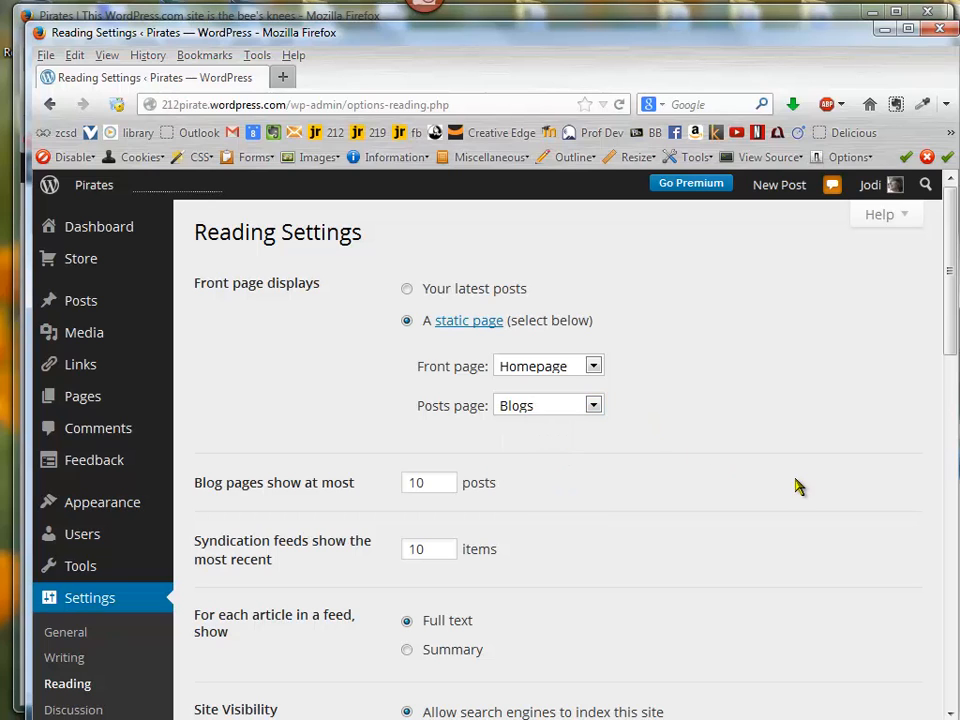
pyautogui.scroll(-10, 955, 690)
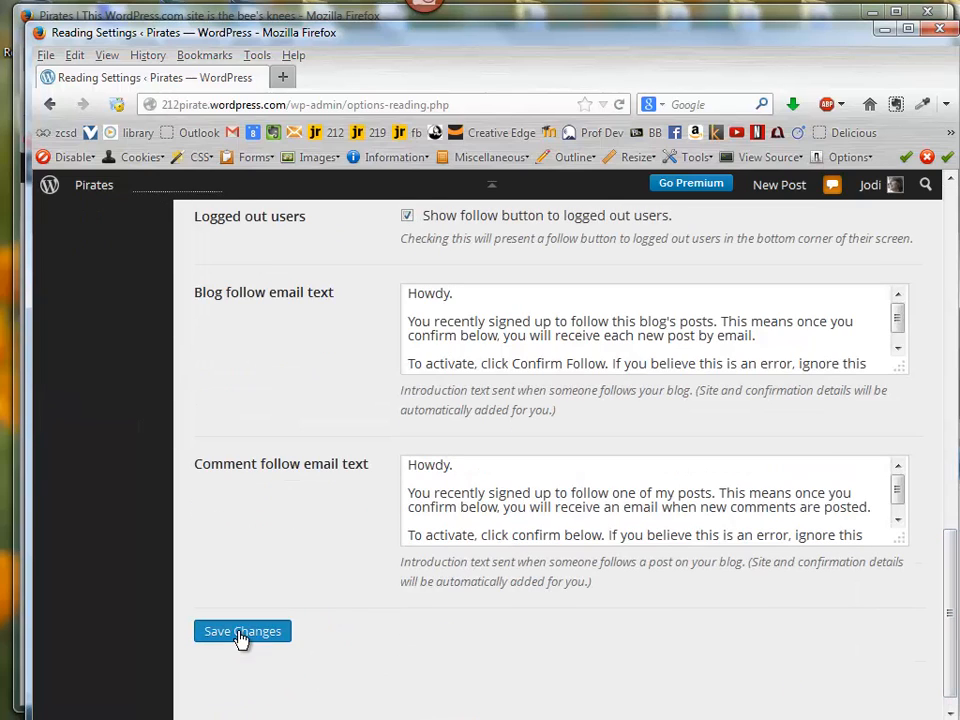
pyautogui.click(242, 636)
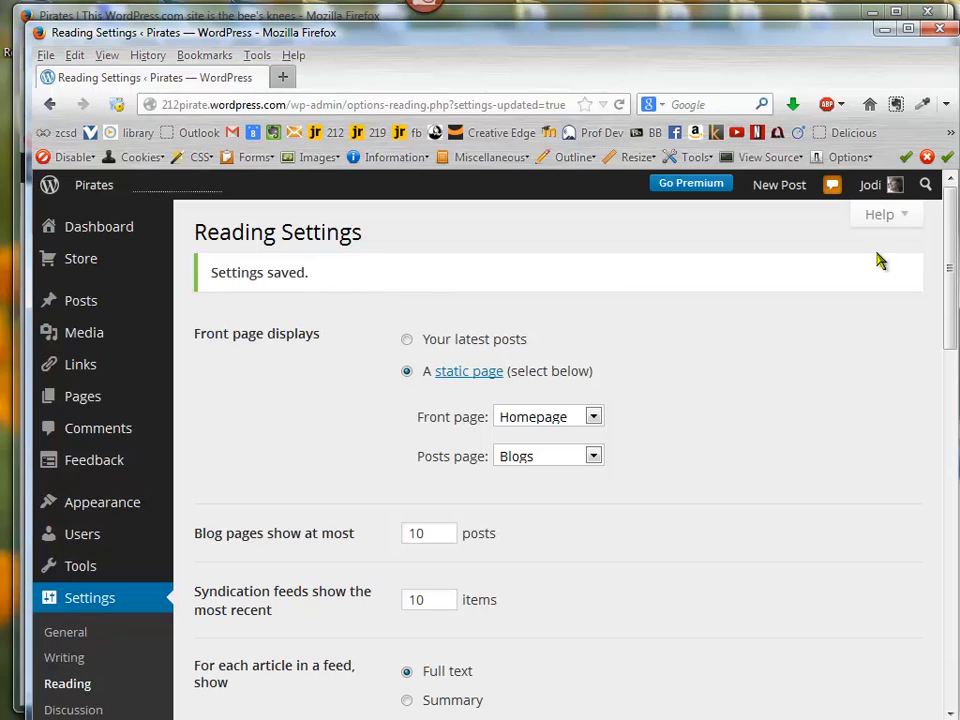
# Visit the blog and check its Home, About, Blogs, Pirate Babies and Yoda pages in turn.
pyautogui.click(90, 196)
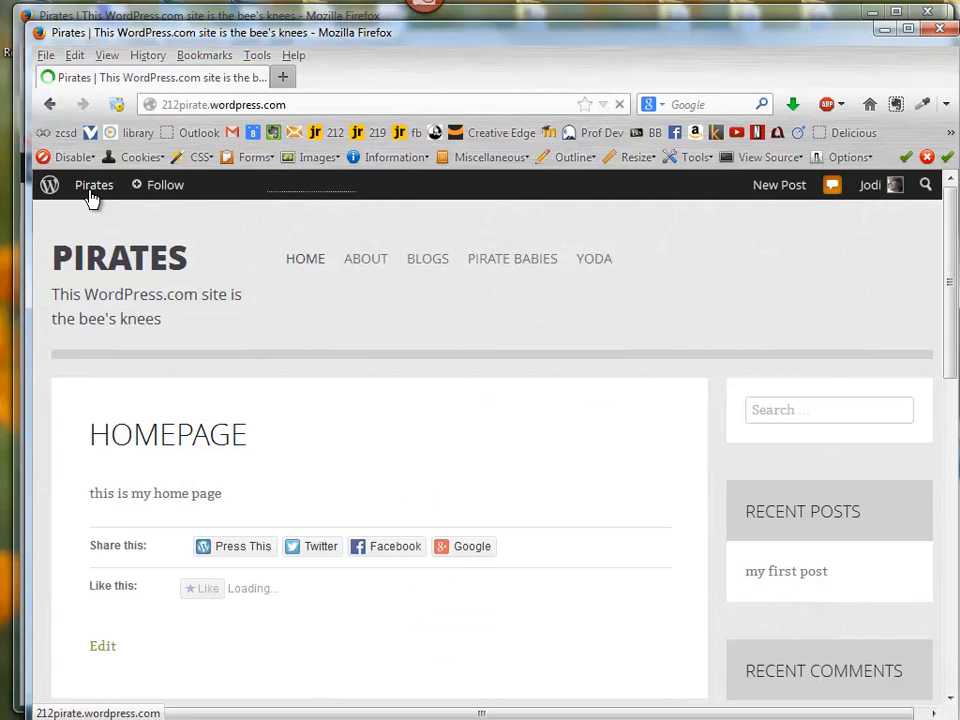
pyautogui.click(305, 263)
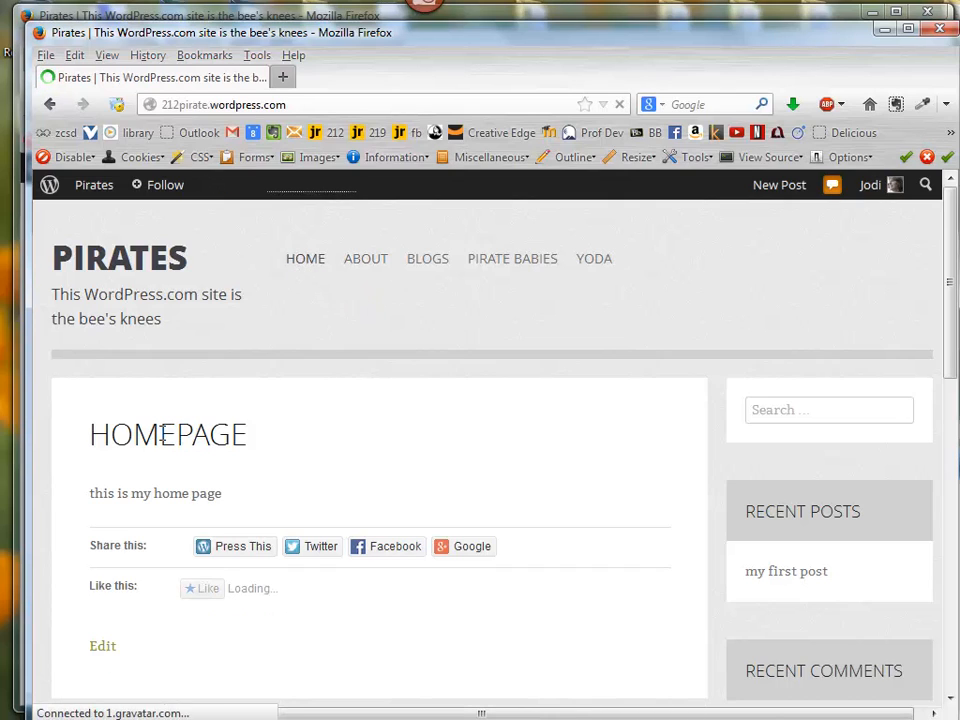
pyautogui.moveTo(240, 497); pyautogui.dragTo(75, 497)
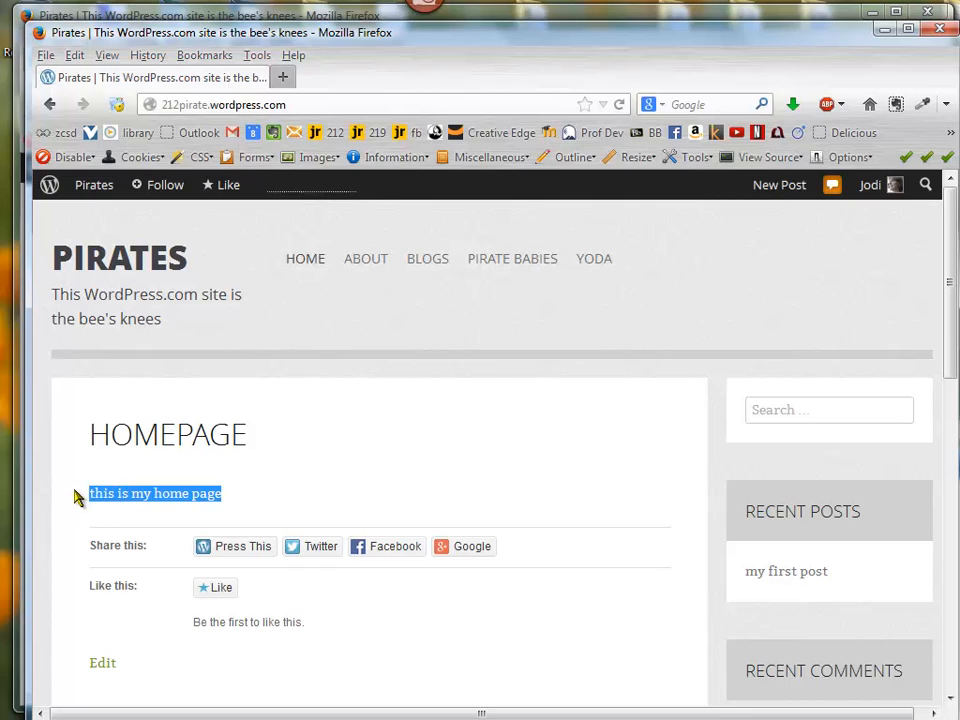
pyautogui.click(367, 261)
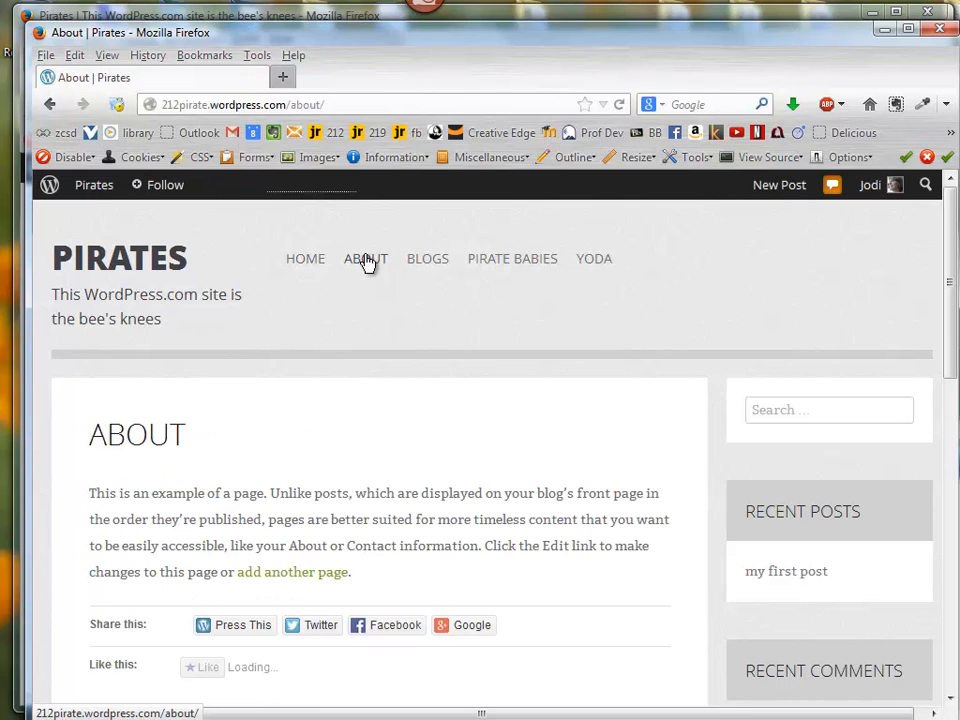
pyautogui.click(428, 267)
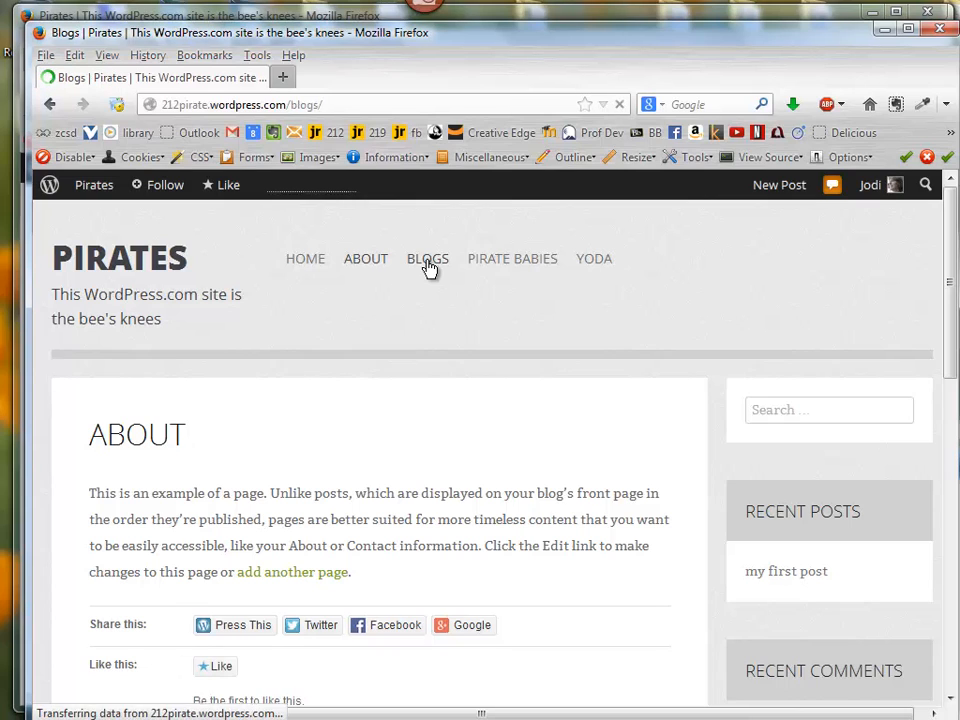
pyautogui.click(503, 267)
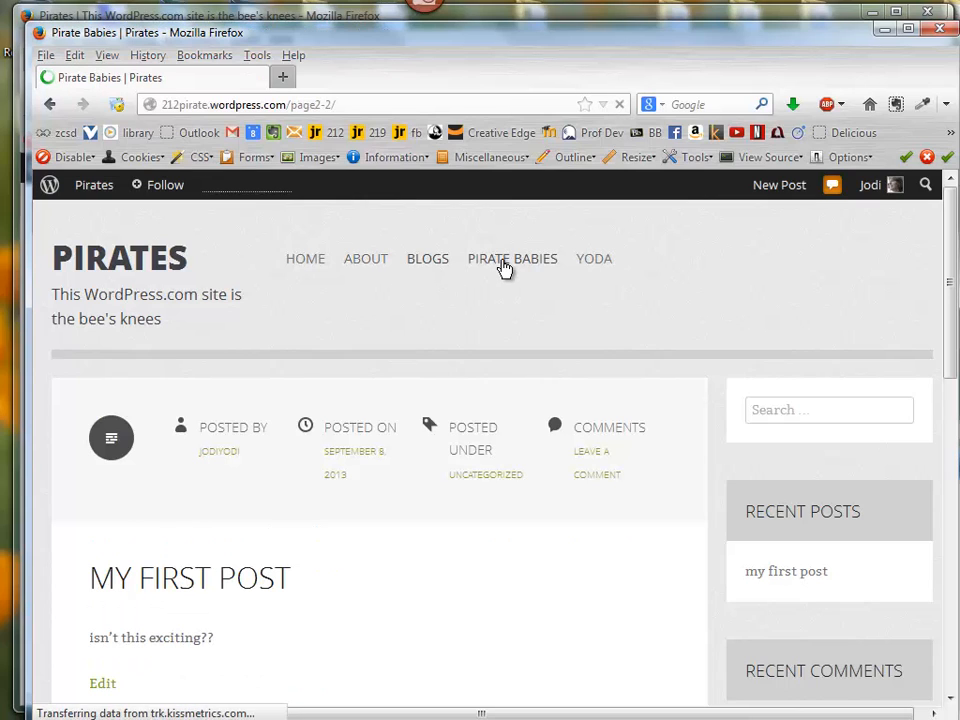
pyautogui.click(605, 270)
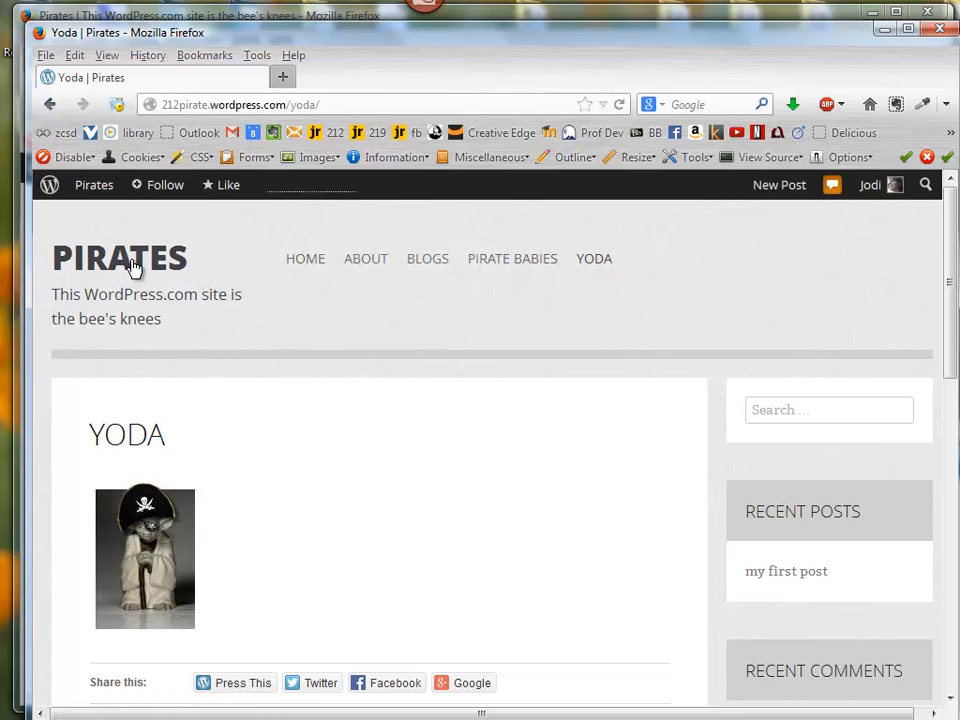
# Open the blog's widget settings from the dashboard and look through the available widgets and the sidebar's widgets.
pyautogui.moveTo(90, 195)
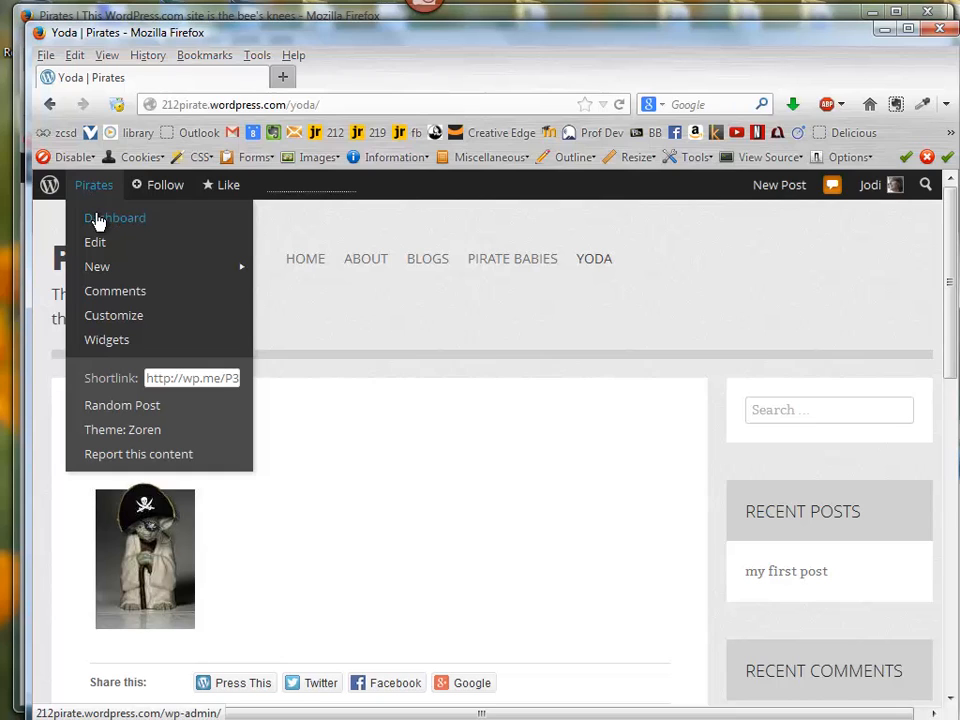
pyautogui.click(97, 219)
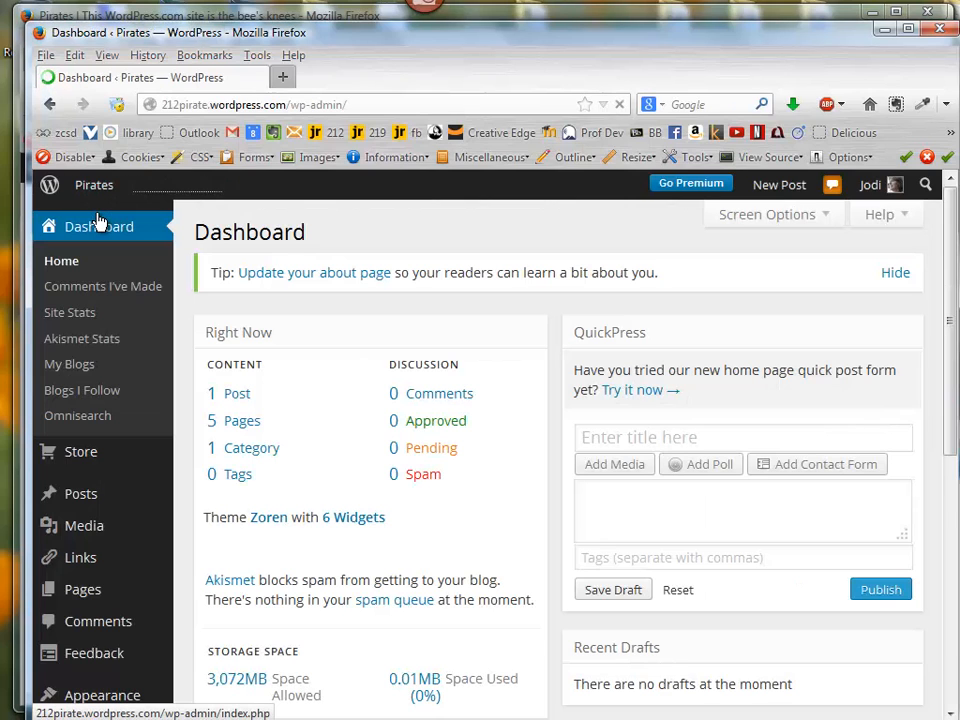
pyautogui.moveTo(96, 445)
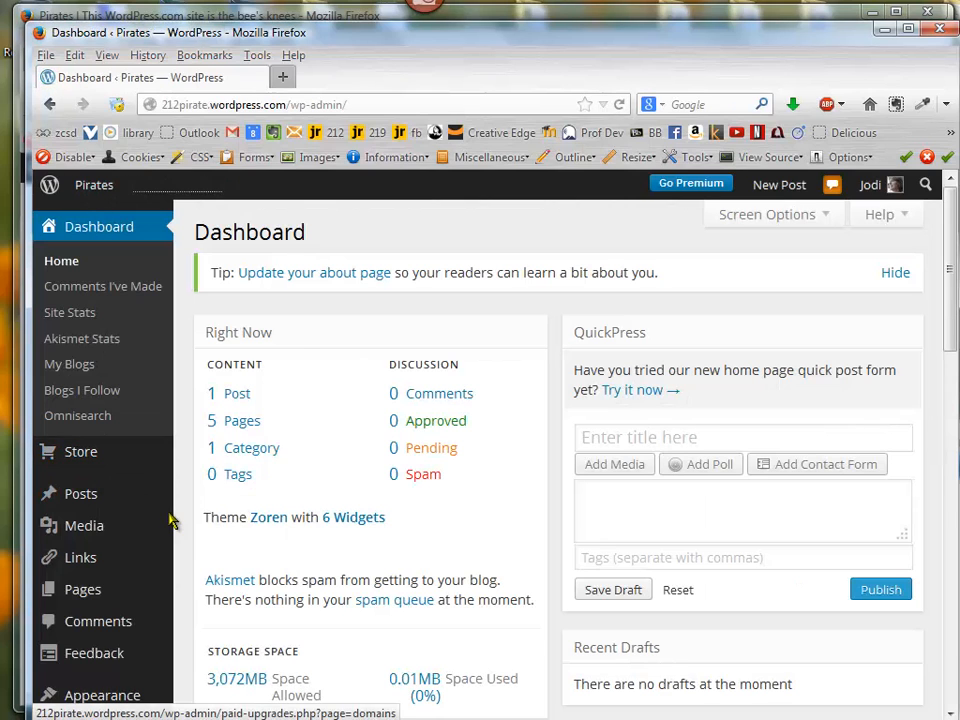
pyautogui.scroll(-4, 171, 520)
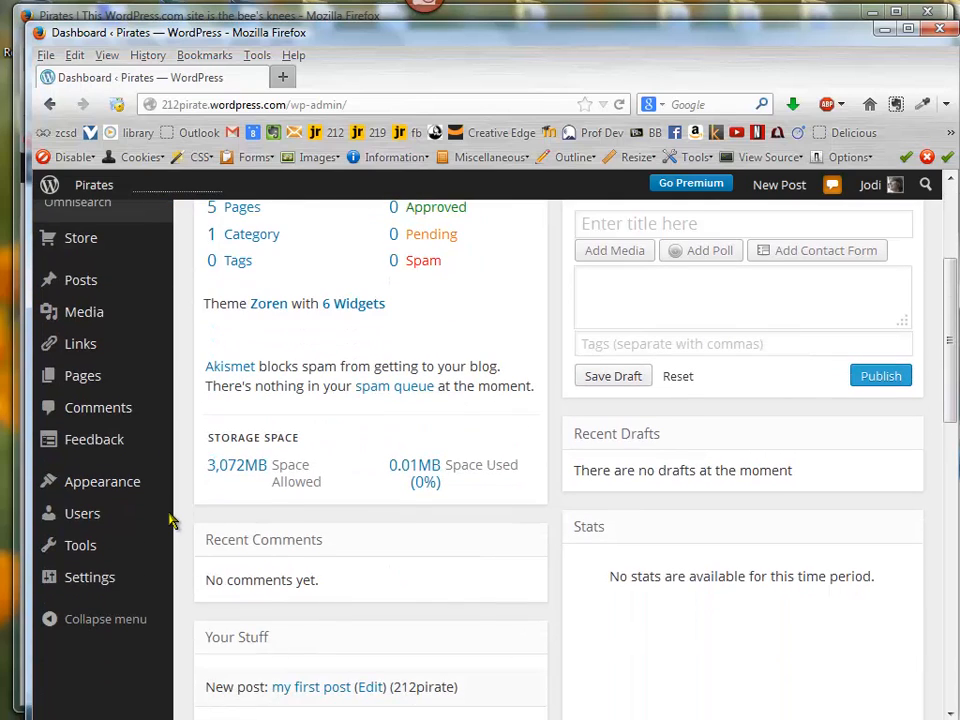
pyautogui.moveTo(122, 484)
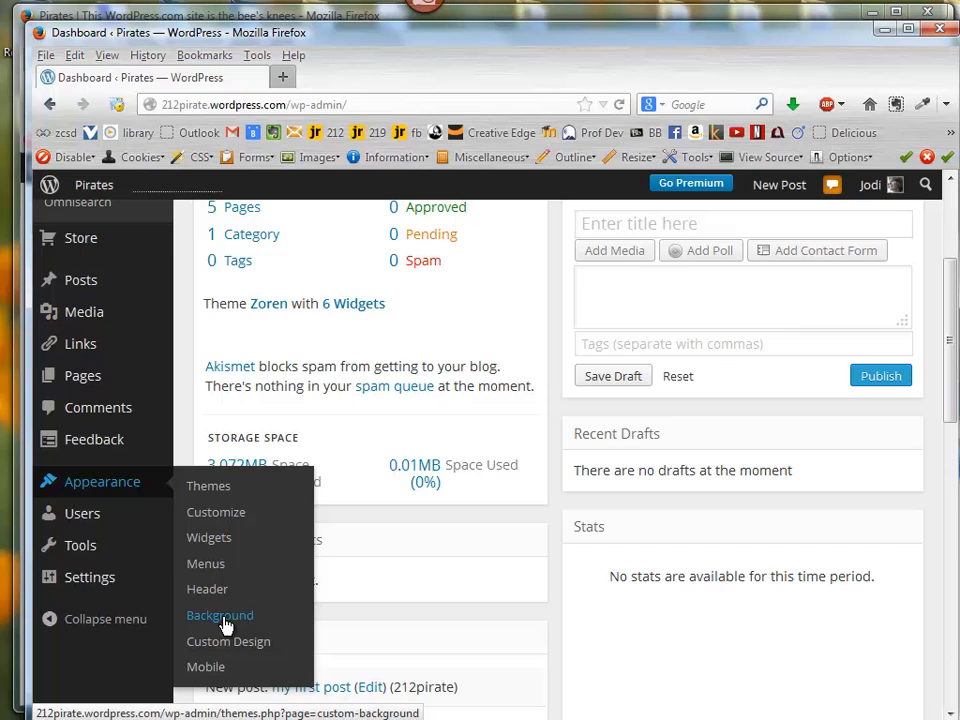
pyautogui.click(214, 540)
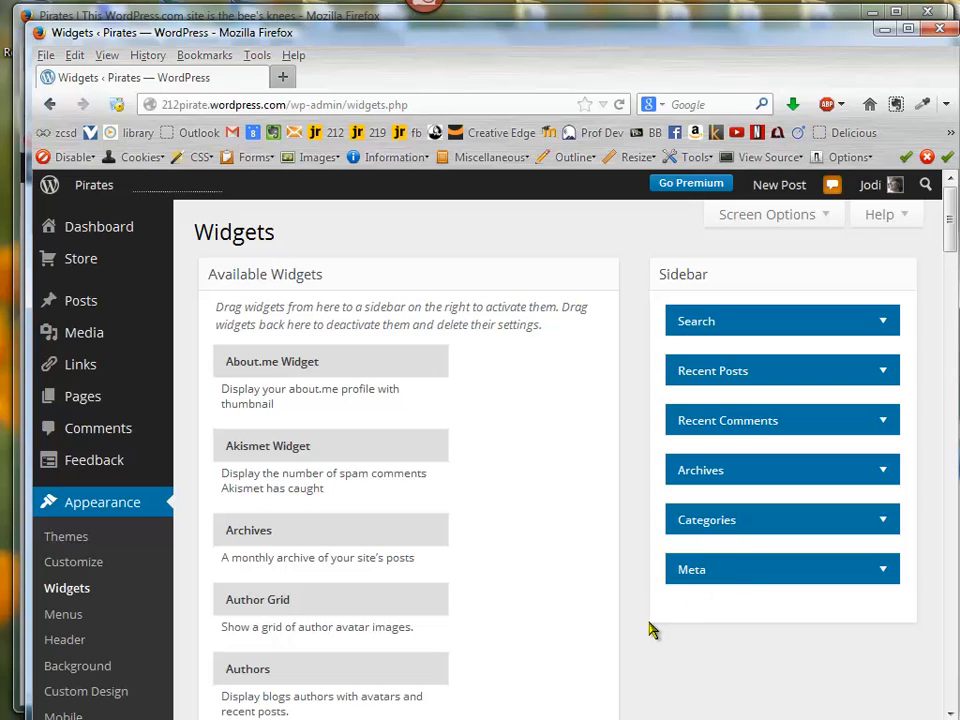
pyautogui.click(954, 694)
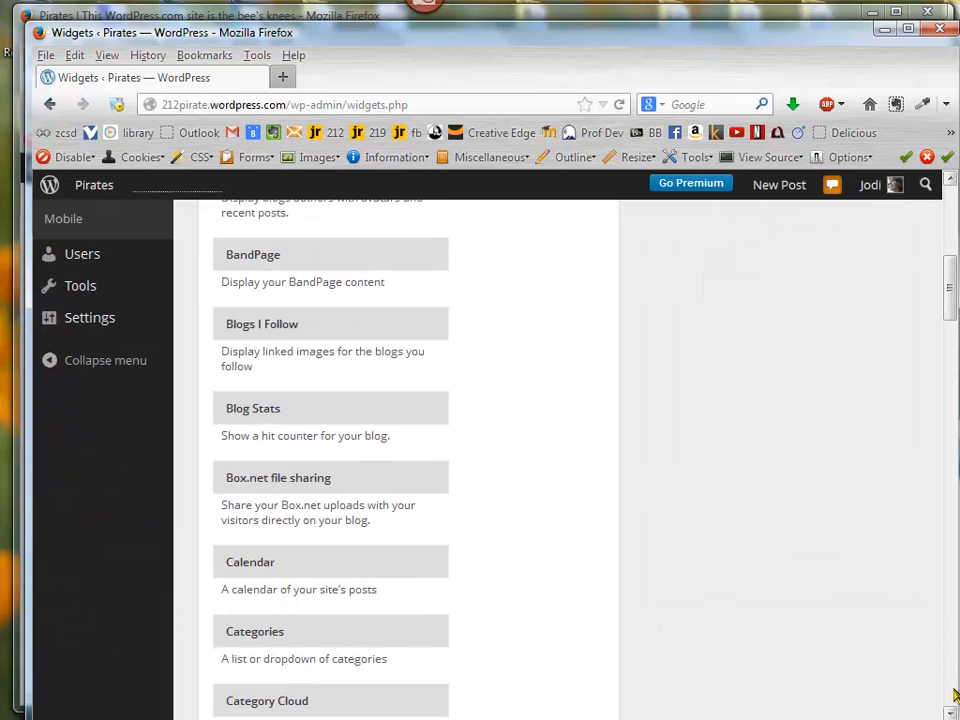
pyautogui.click(954, 694)
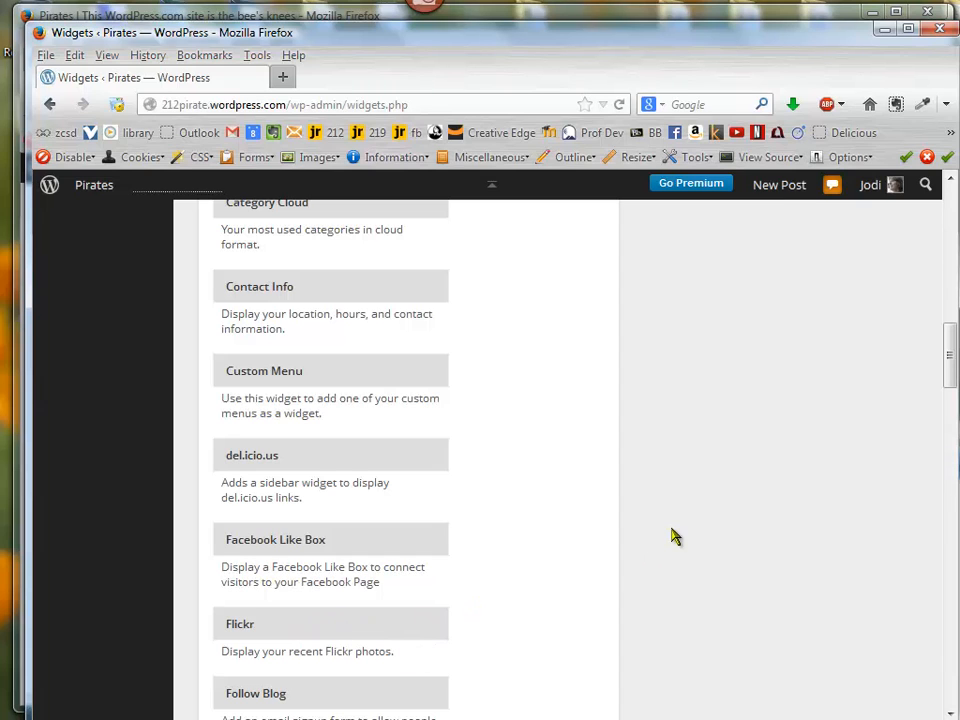
pyautogui.moveTo(953, 357); pyautogui.dragTo(950, 220)
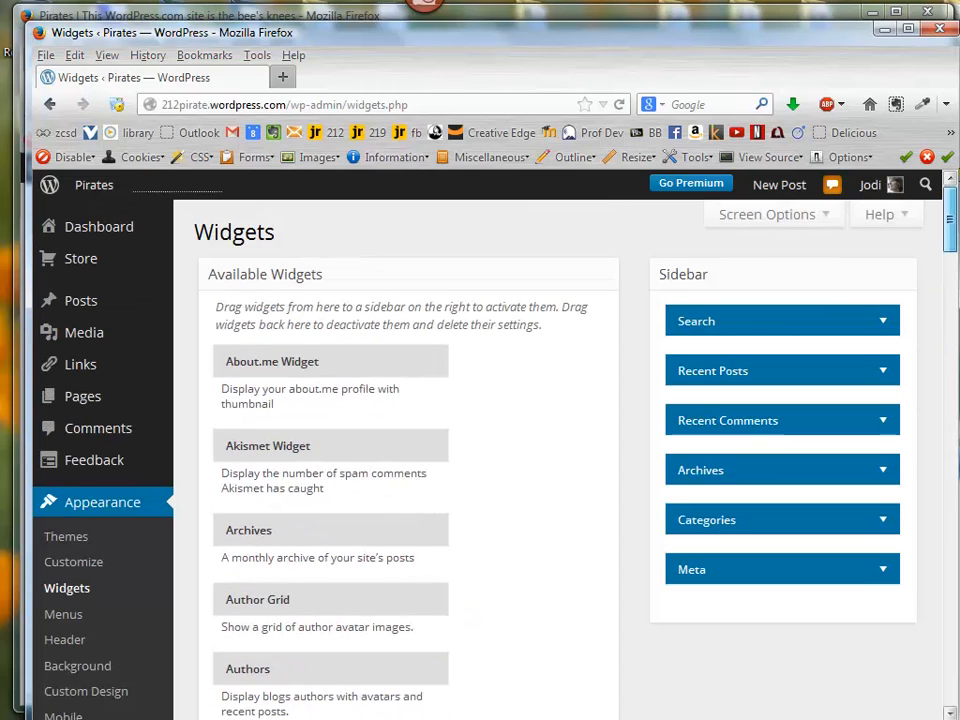